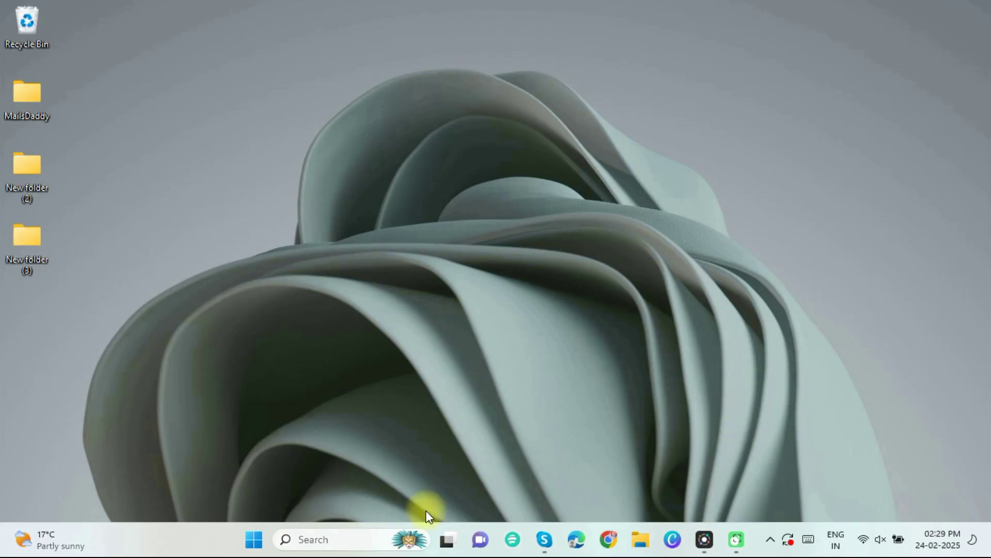
Launch Outlook by searching 'outlook' from the taskbar.
click(320, 539)
text(outlook)
key(Return)
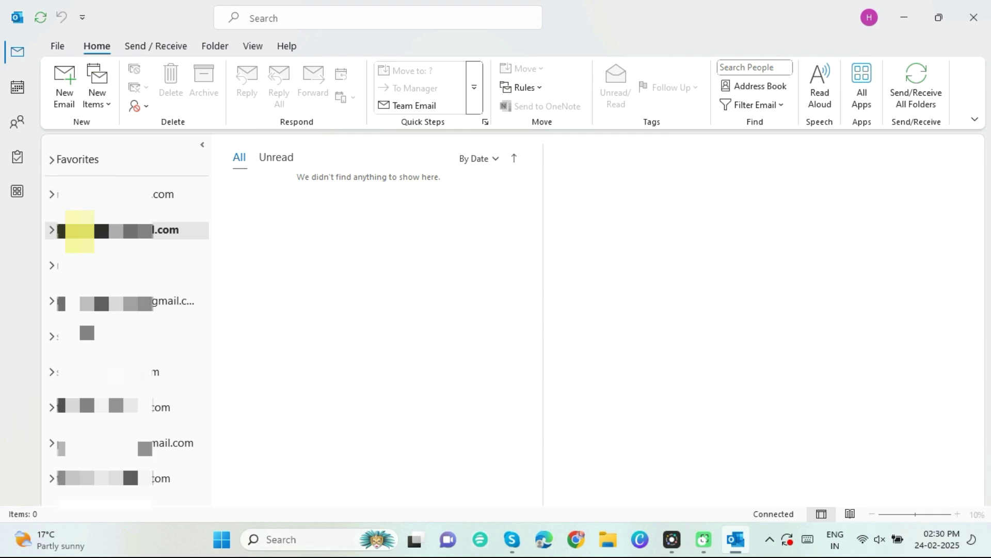
Review the .ost files on the Account Settings Data Files tab, then close it.
click(55, 46)
click(180, 170)
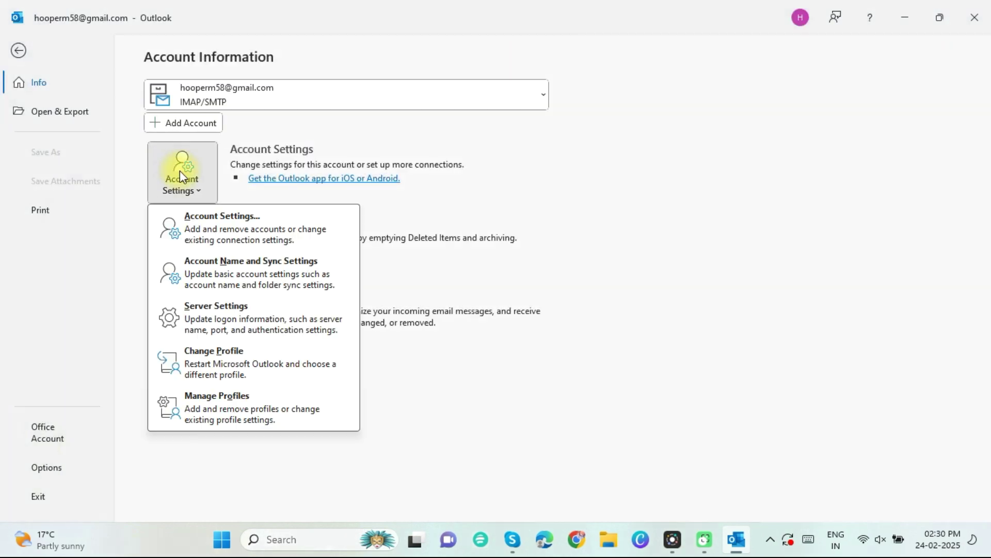
click(217, 222)
click(263, 160)
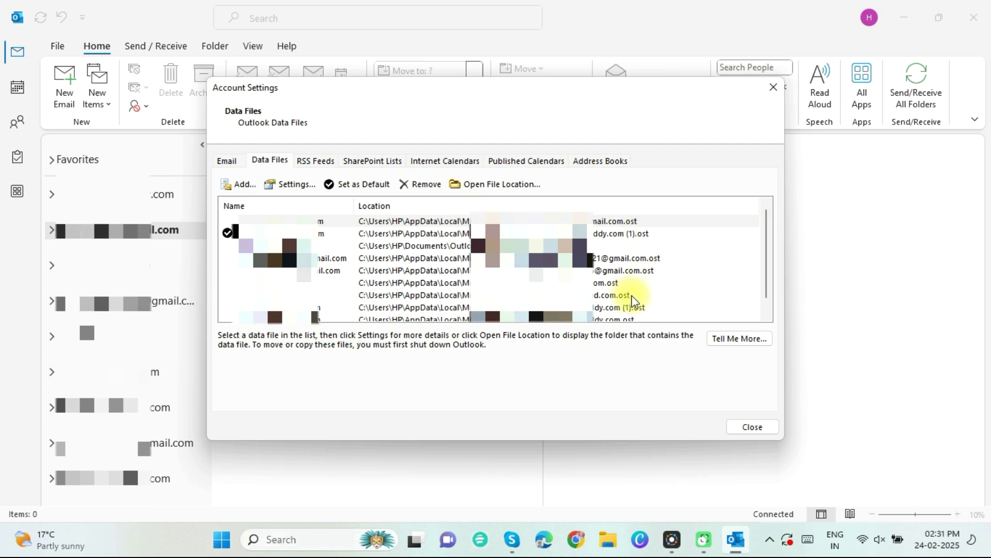
click(766, 431)
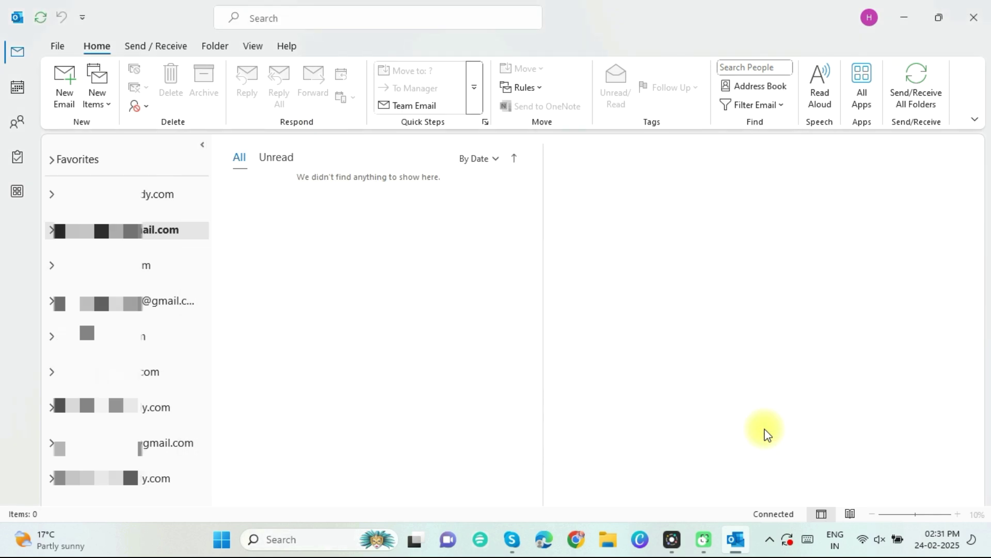
Start the Import/Export wizard with 'Export to a file' and Outlook Data File (.pst) selected.
click(57, 46)
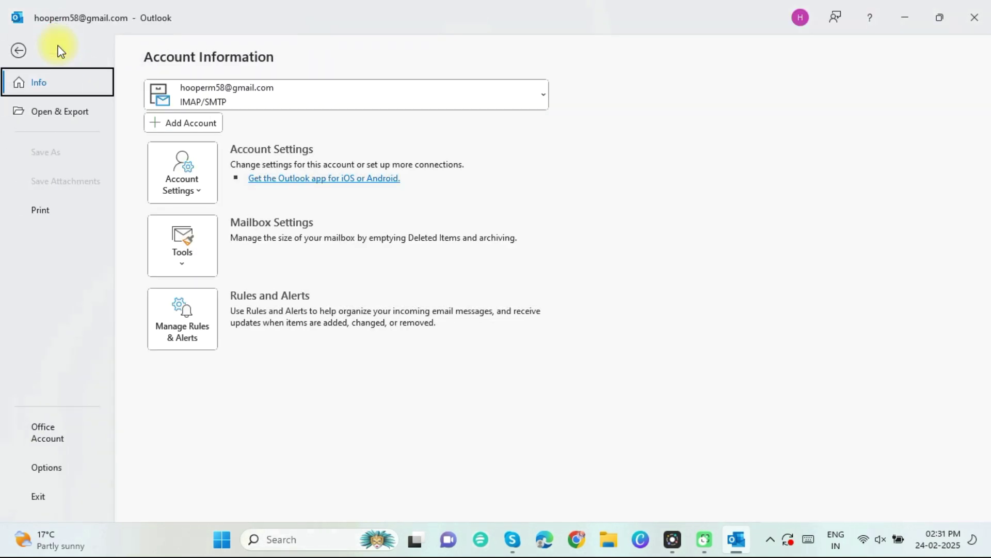
click(47, 113)
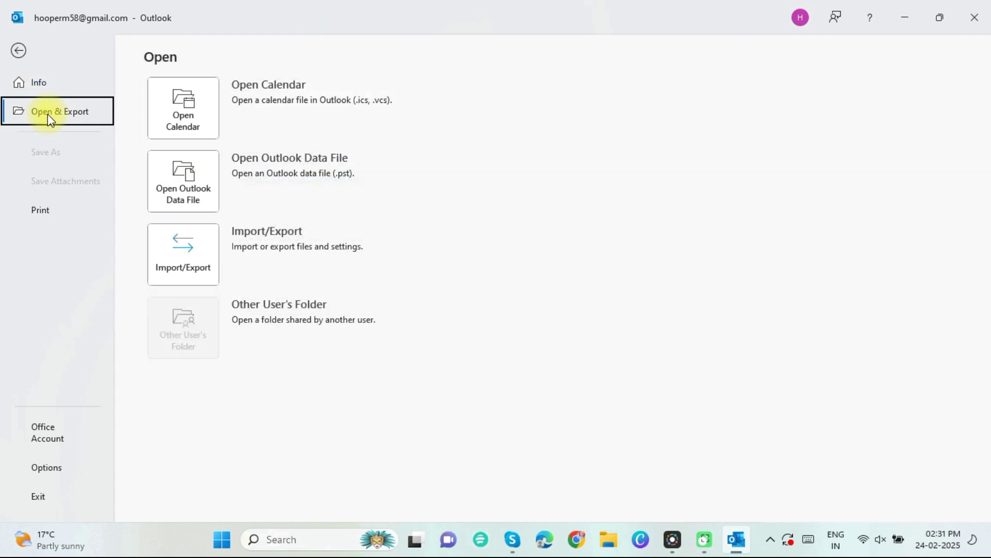
click(193, 253)
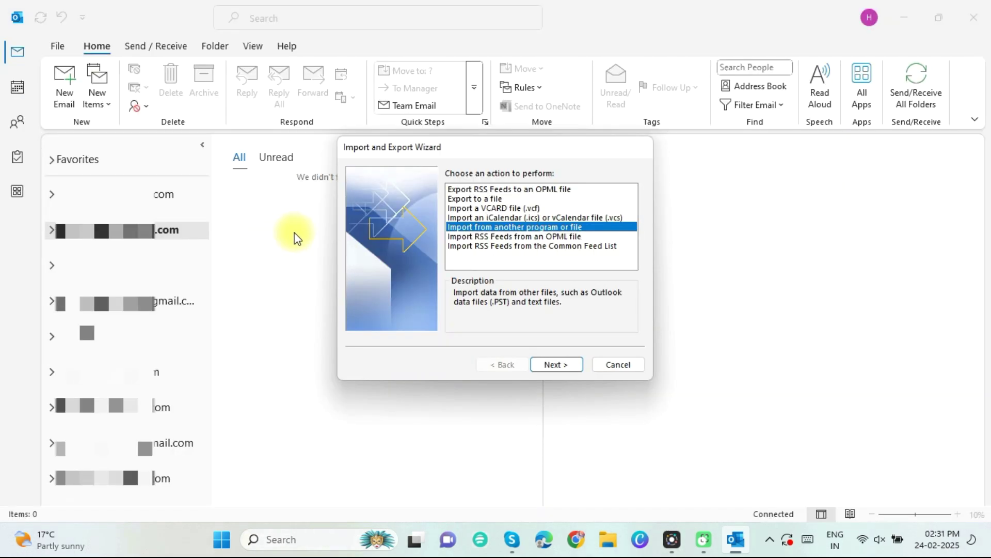
click(495, 199)
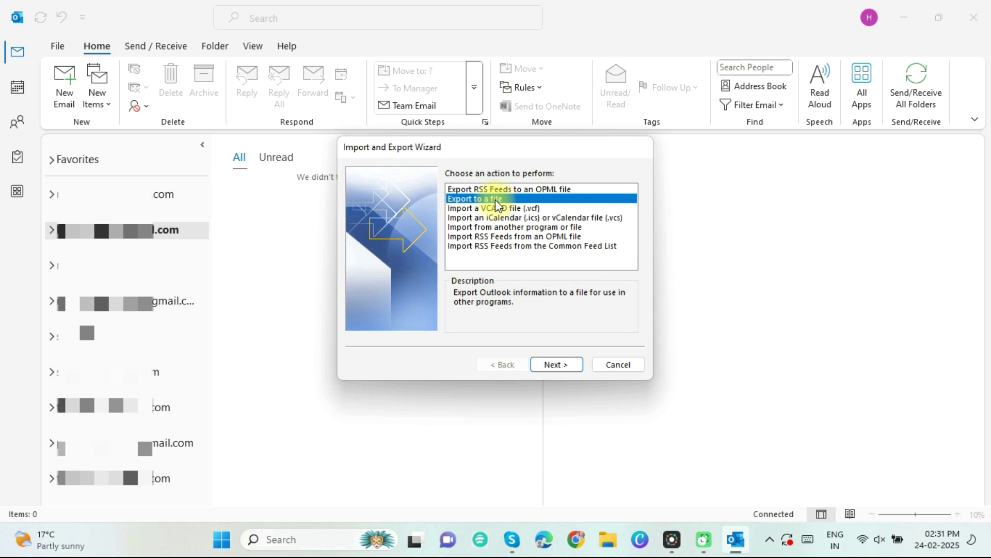
click(557, 366)
click(570, 189)
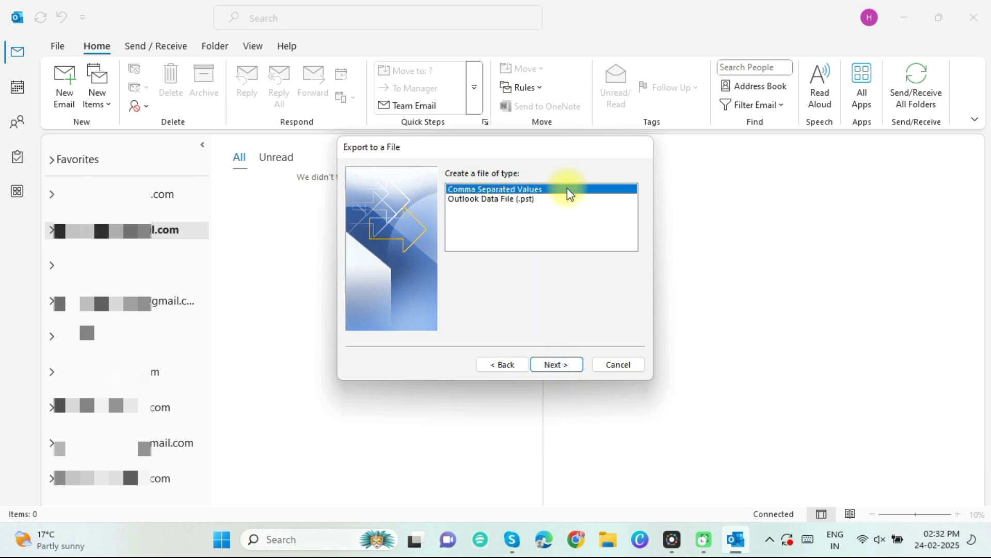
click(556, 200)
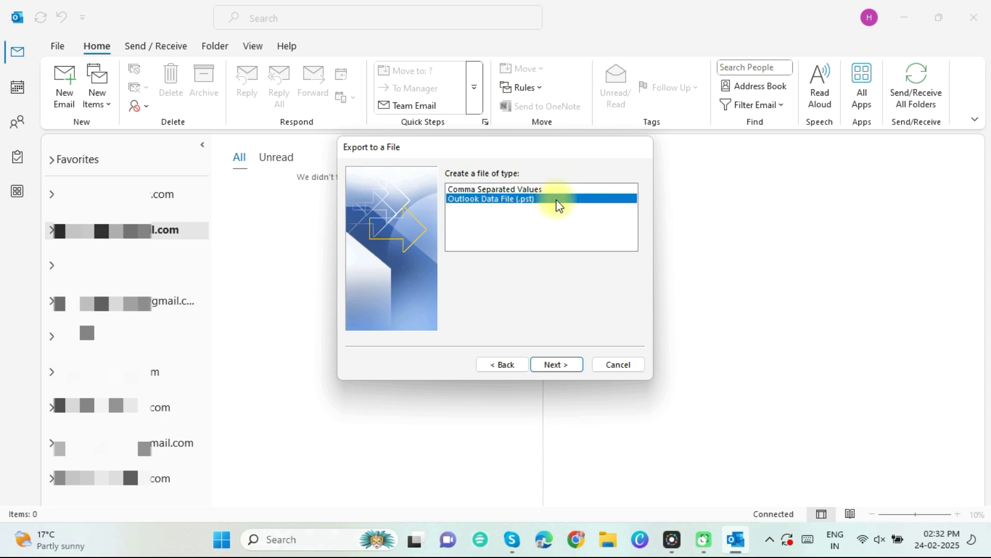
click(550, 364)
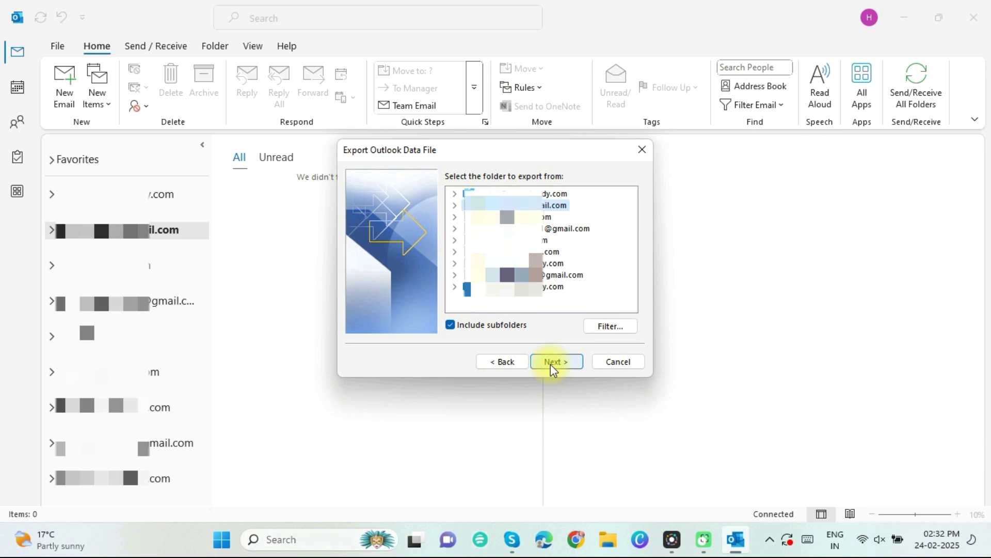
Select the first account's mailbox, check and cancel the filter options, and keep Include subfolders on.
click(518, 193)
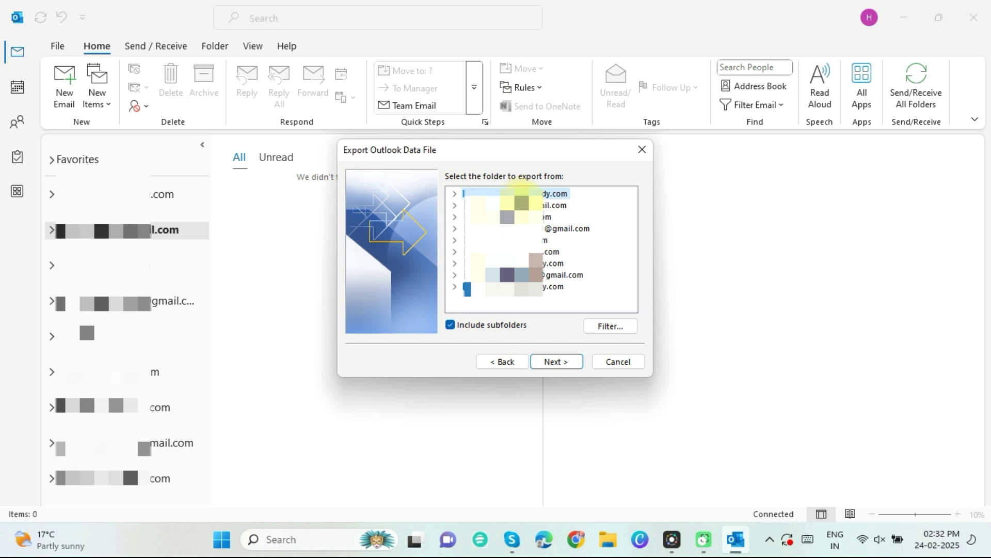
click(609, 326)
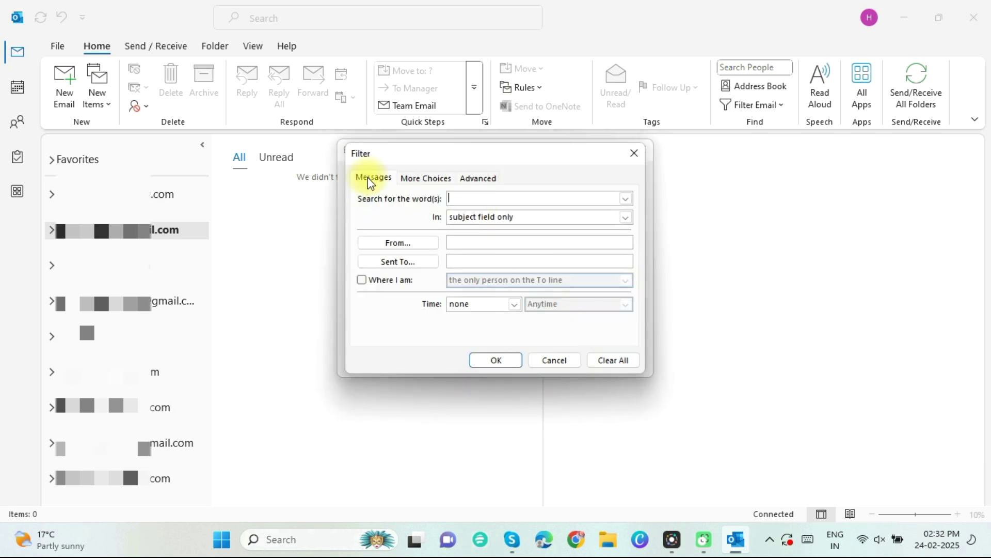
click(418, 178)
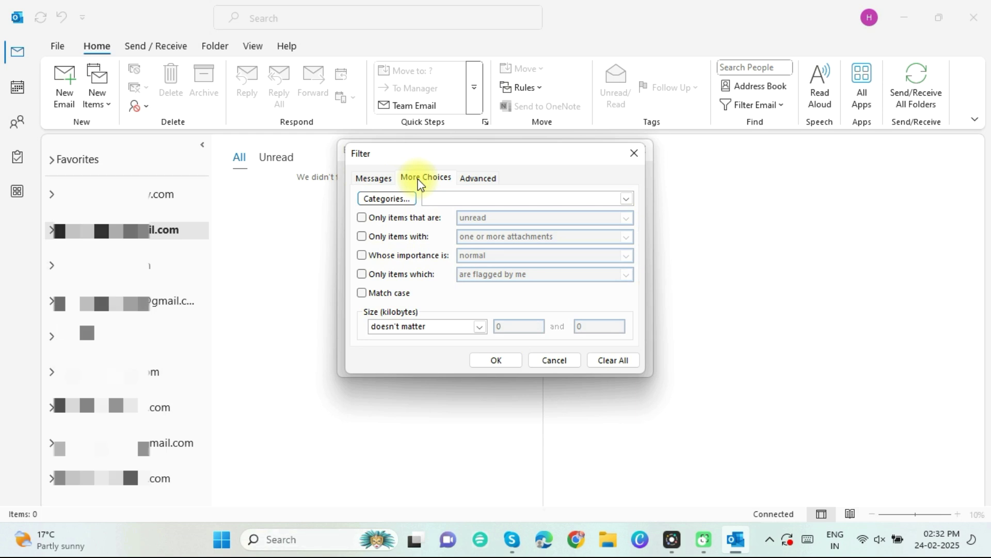
click(471, 178)
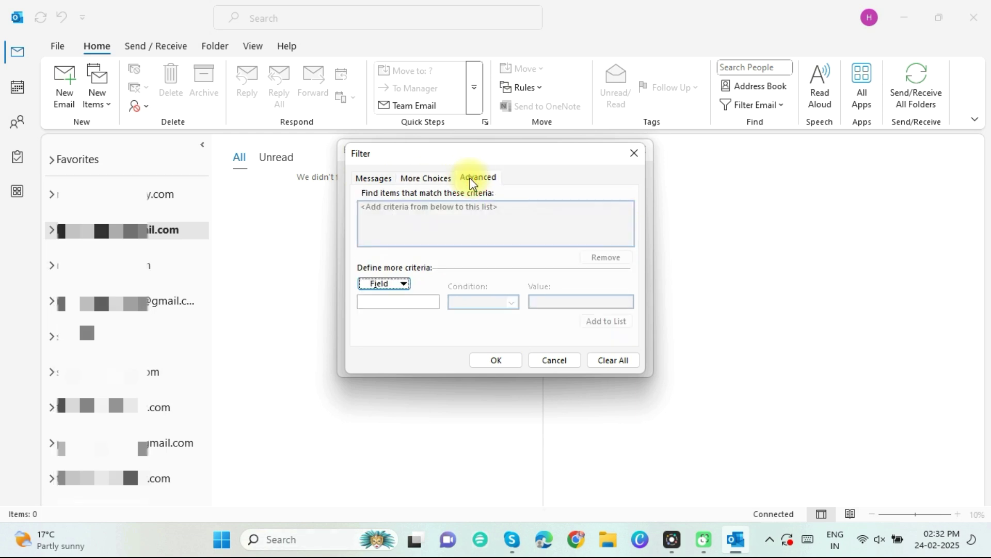
click(555, 361)
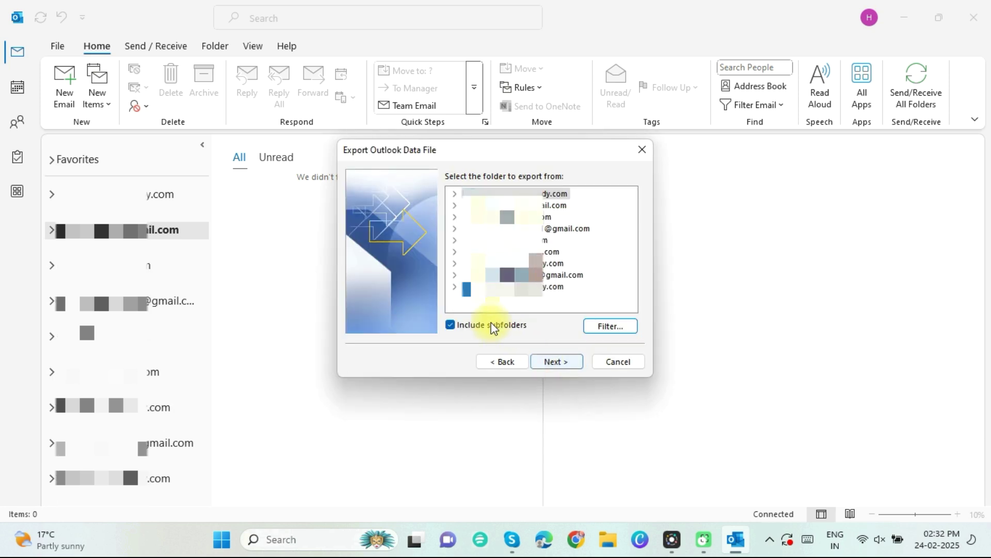
click(452, 327)
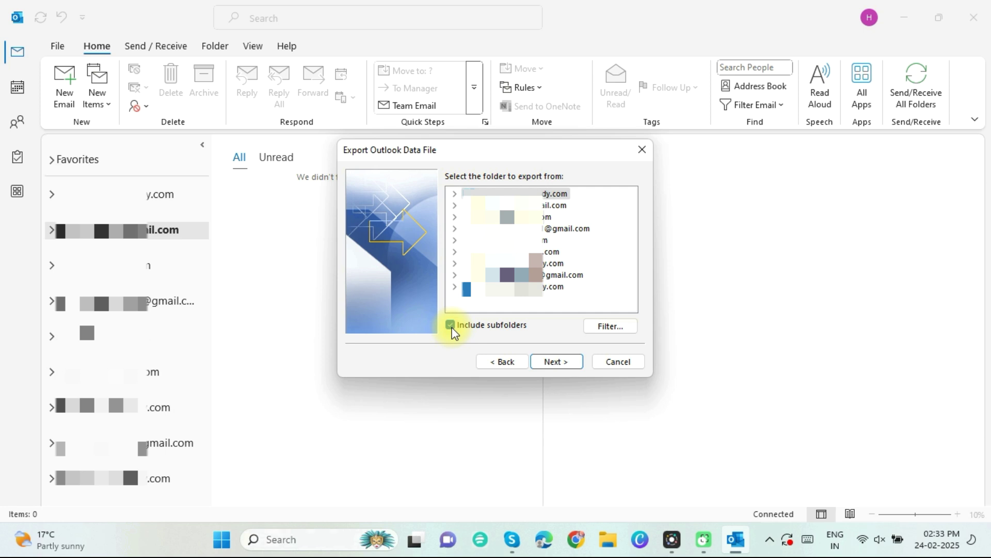
Export to 'new backup.pst' on the Desktop and finish without a password.
click(551, 360)
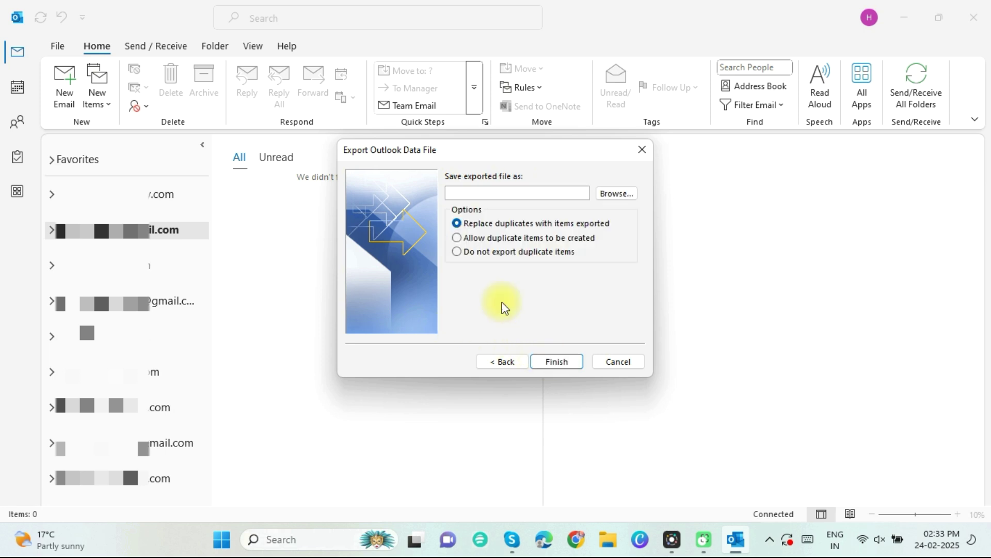
click(617, 193)
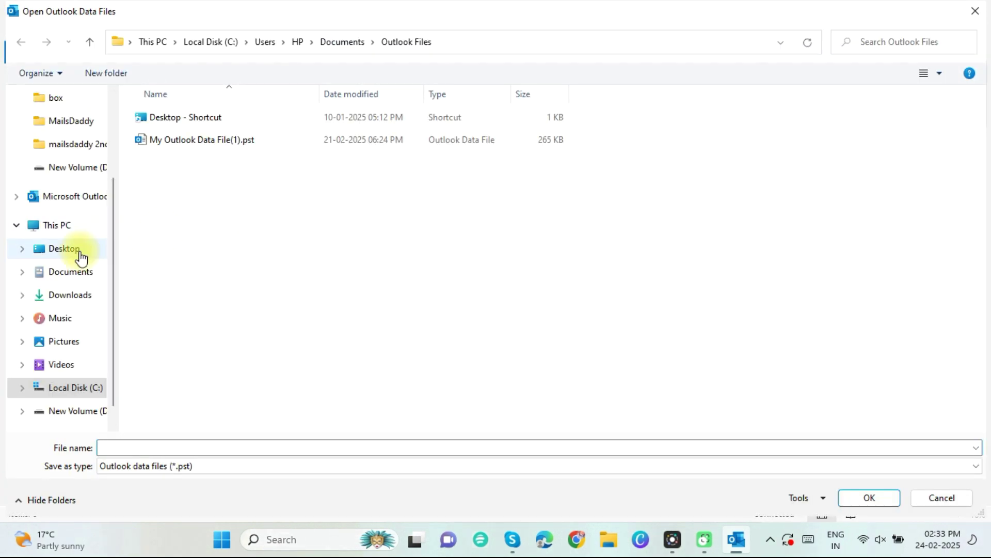
click(64, 248)
click(143, 447)
text(new backup)
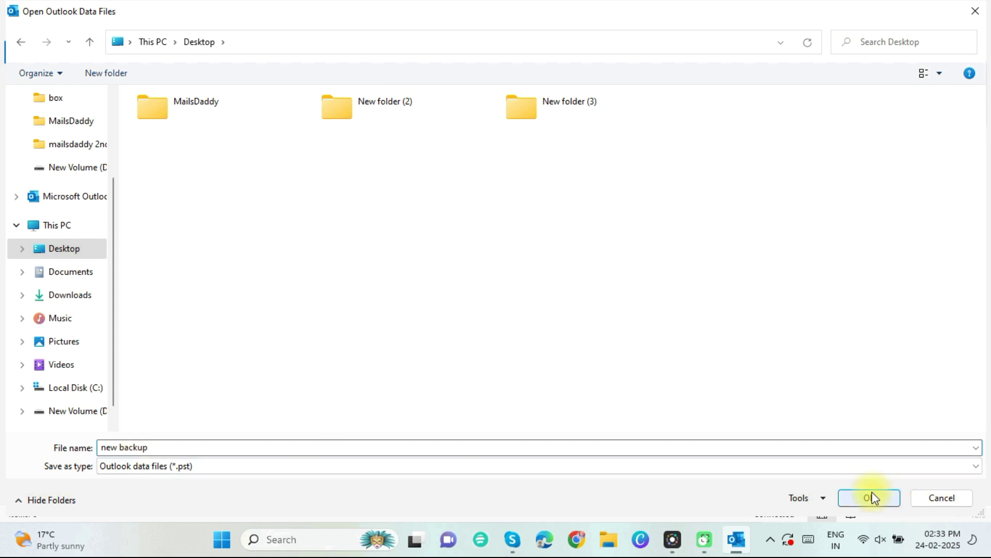
click(871, 497)
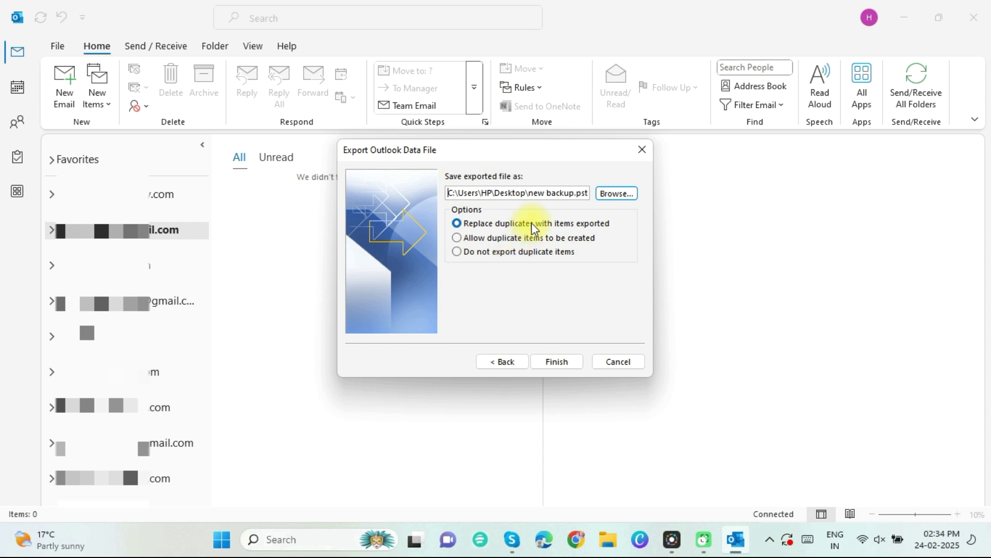
click(557, 363)
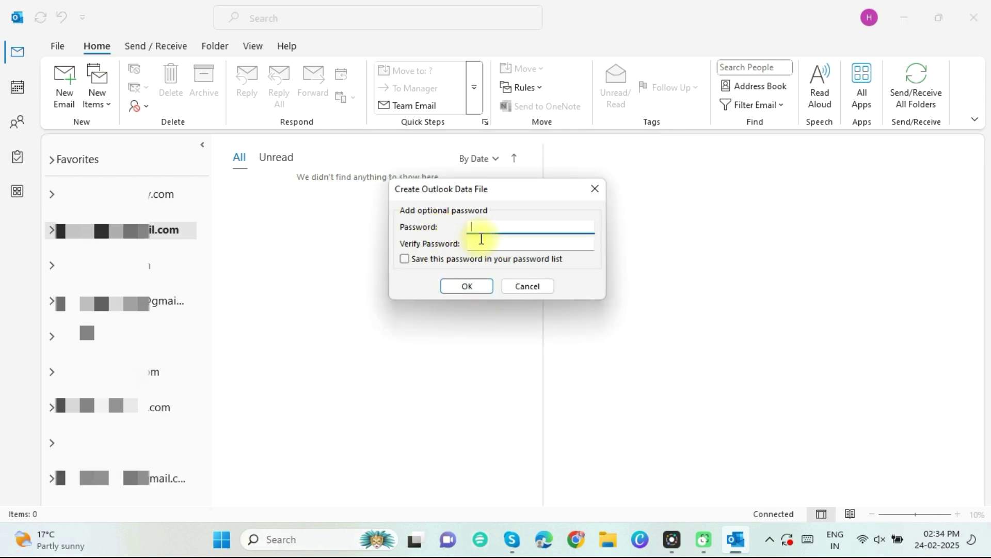
click(466, 286)
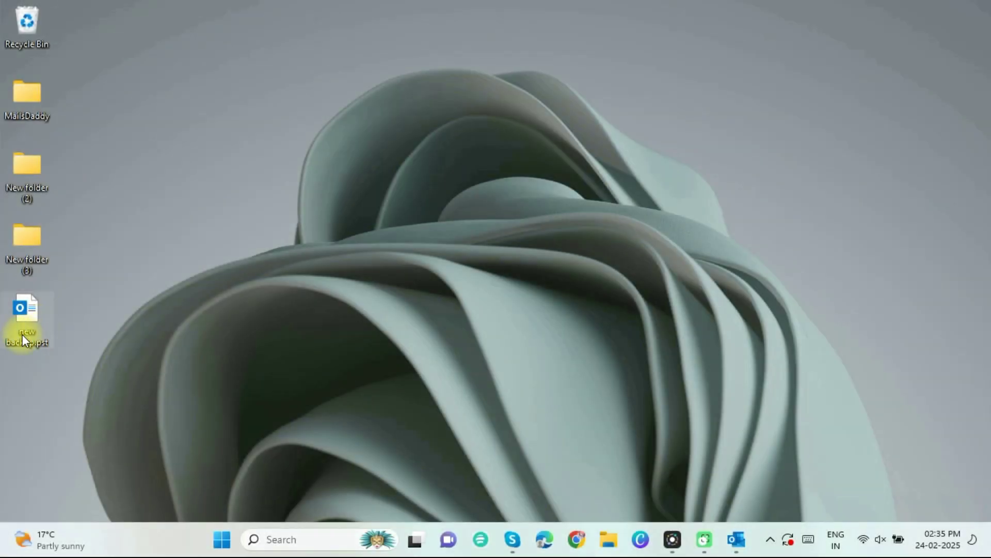
Open Chrome from the taskbar.
mouse_move(23, 334)
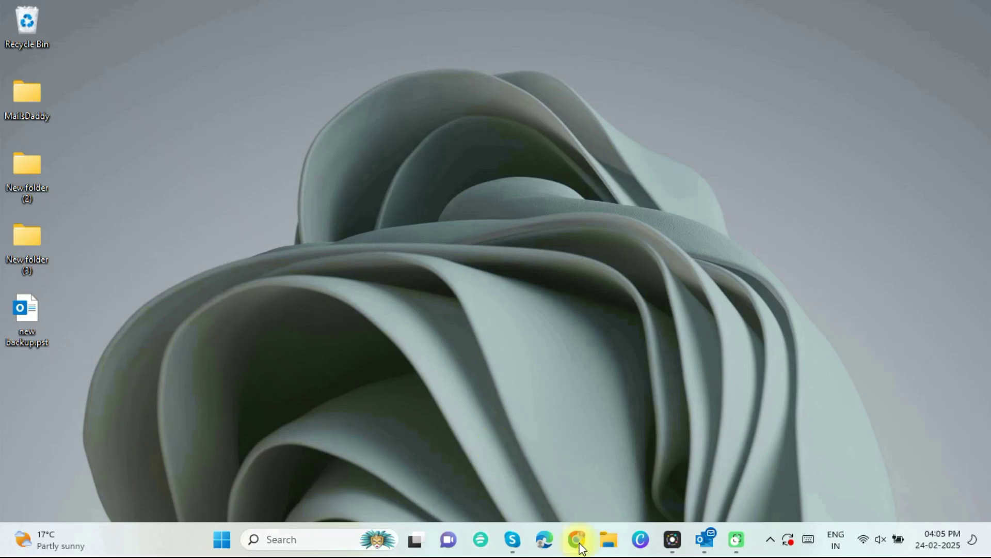
click(576, 539)
Search 'ost to pst converter', open the MailsDaddy page, and download the installer zip.
text(ost to pst converter)
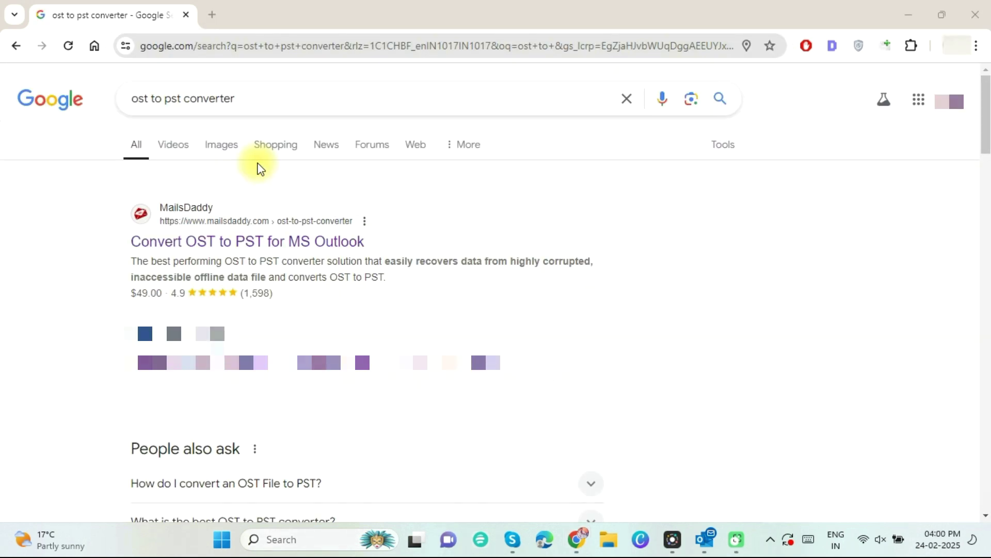
click(229, 242)
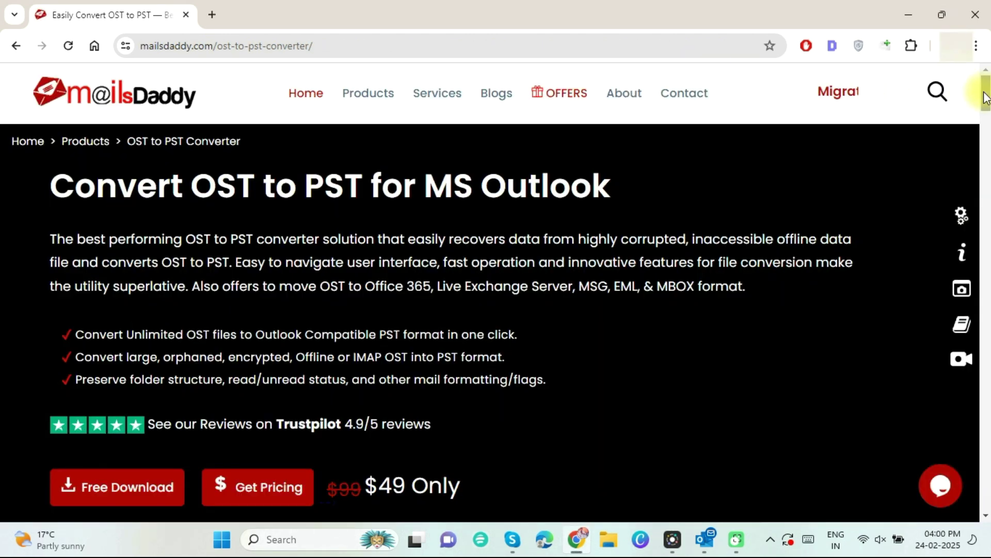
drag(986, 98, 397, 49)
click(396, 50)
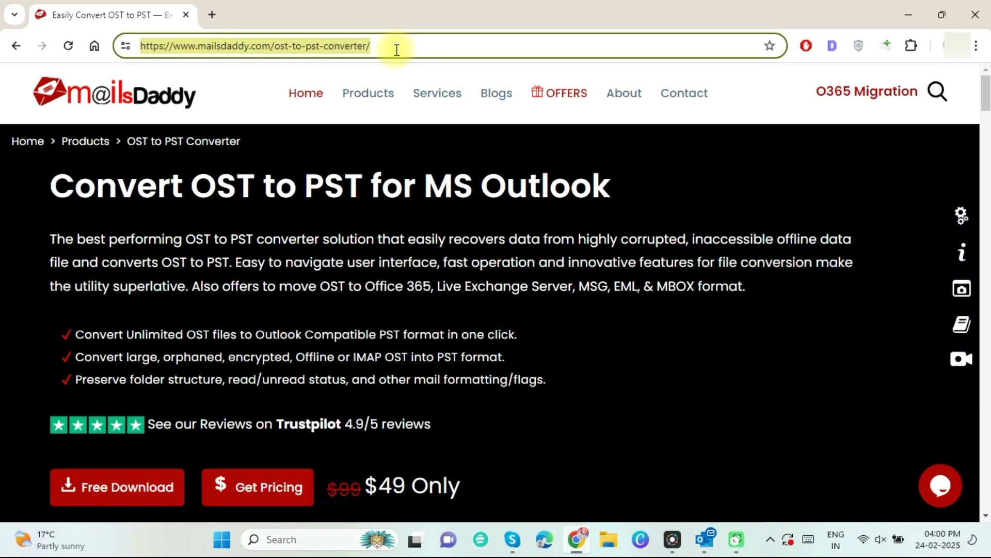
click(117, 503)
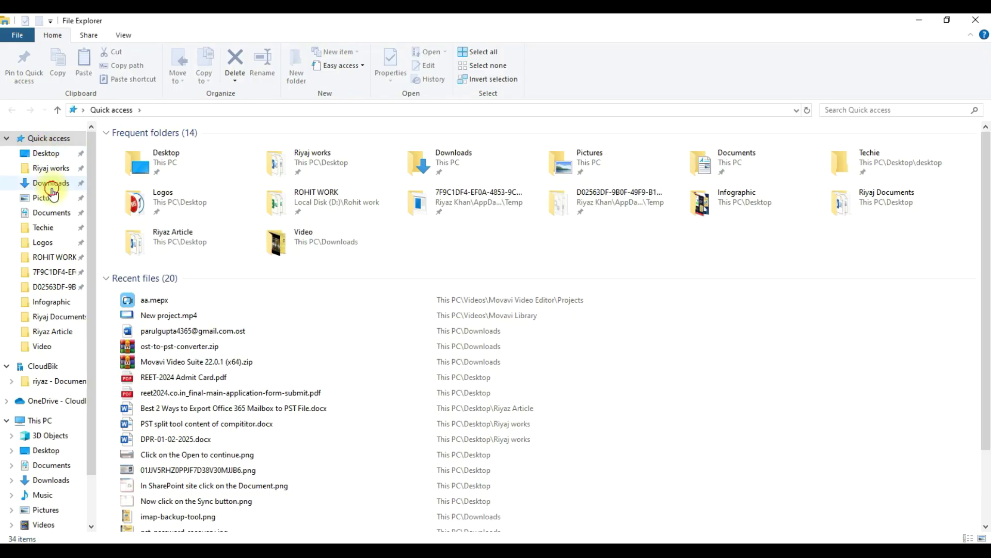
click(46, 183)
Open ost-to-pst-converter.zip in WinRAR and run ost-to-pst-converter.exe.
double_click(211, 187)
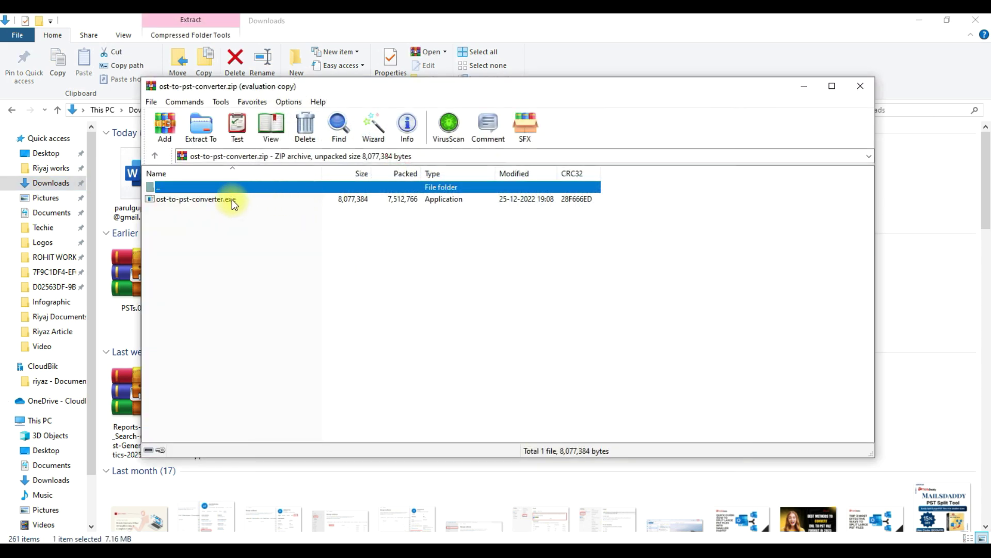
click(232, 200)
double_click(231, 200)
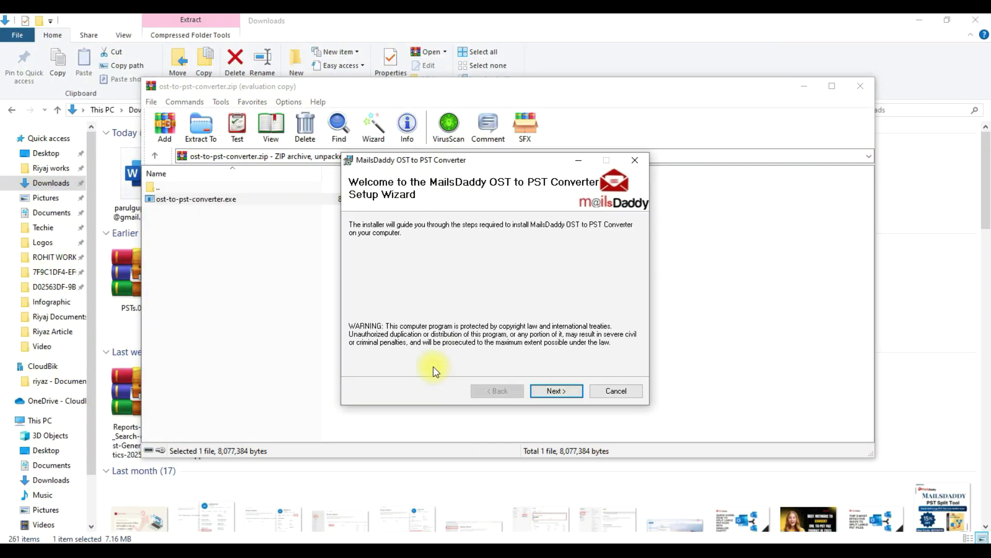
Install the converter to the default folder after accepting the license, then close WinRAR.
click(550, 391)
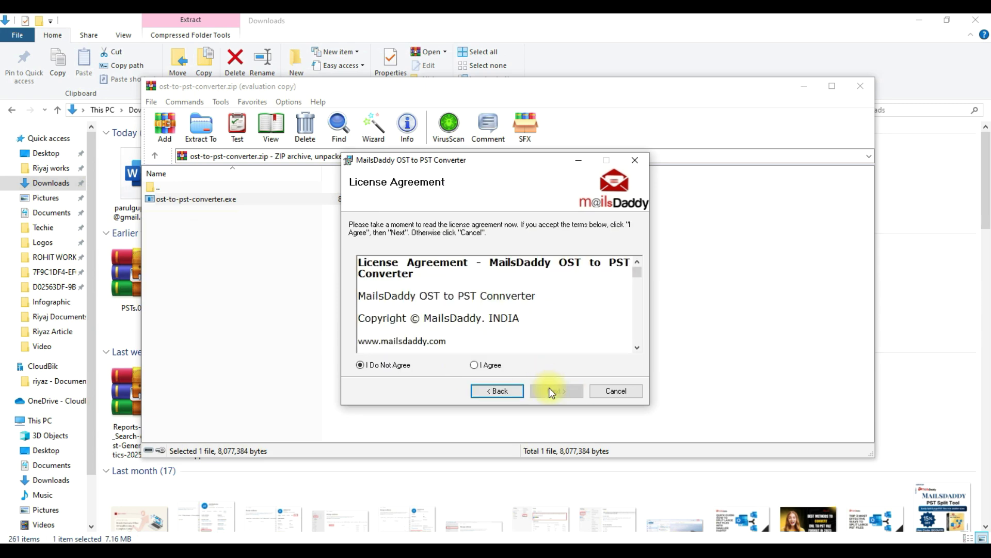
click(485, 364)
click(557, 395)
drag(361, 279, 567, 279)
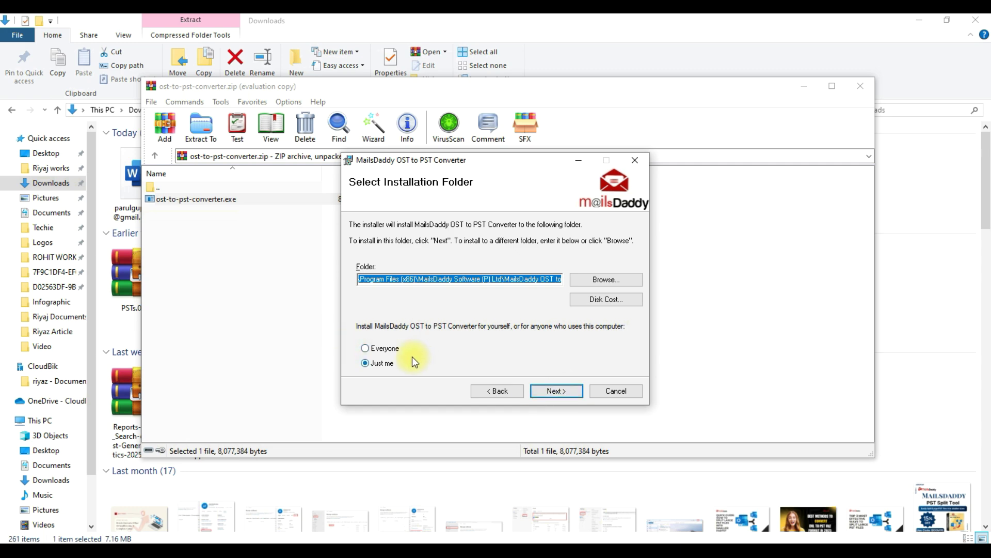
click(550, 394)
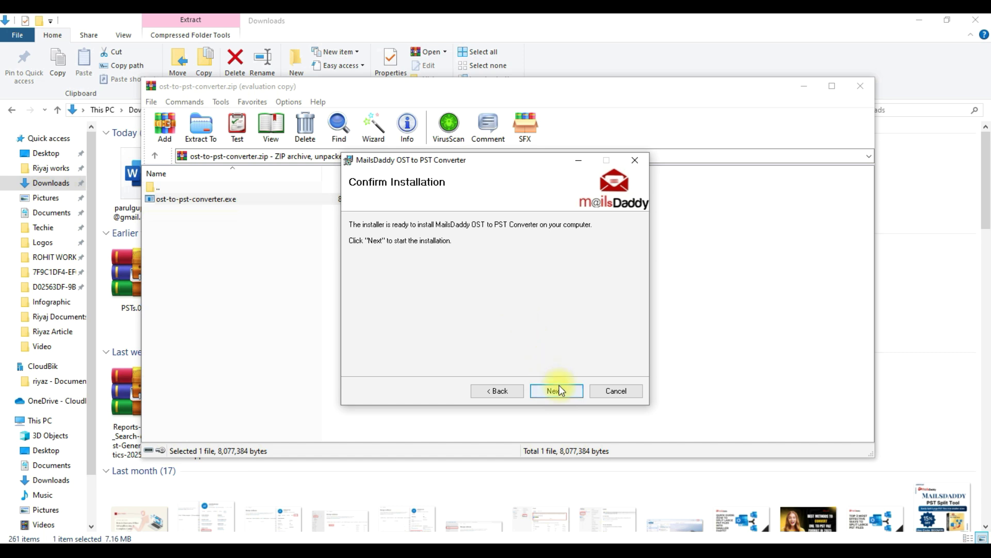
click(561, 390)
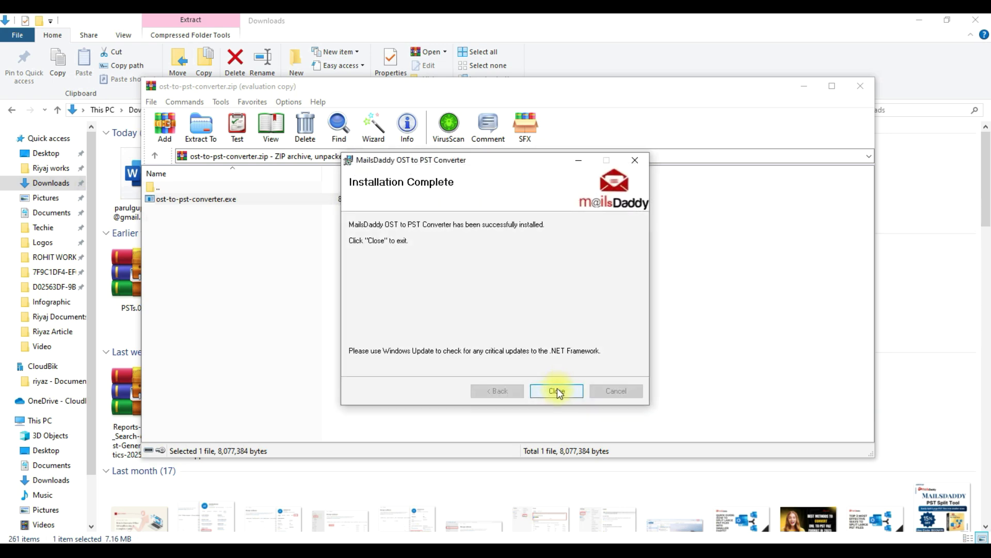
click(555, 391)
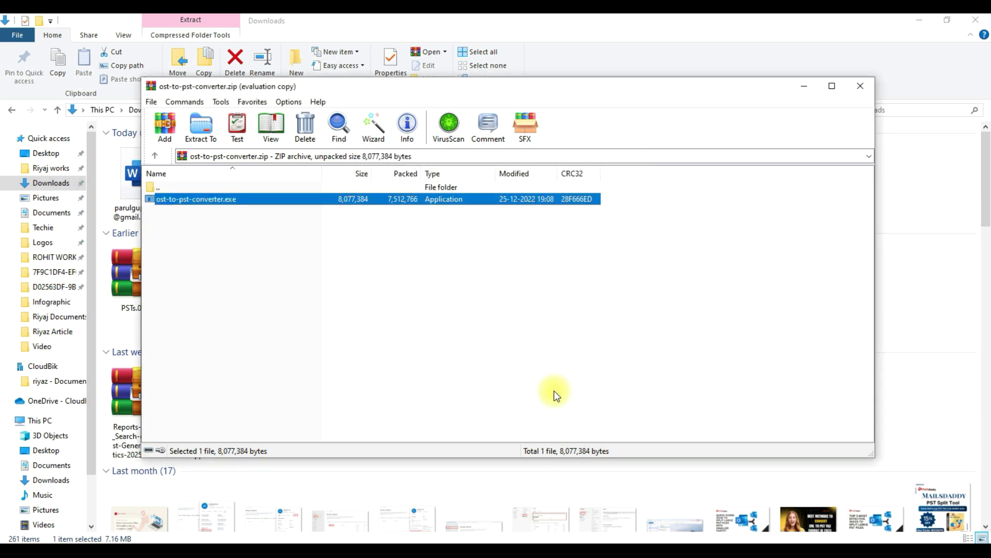
click(861, 86)
Launch the Desktop converter shortcut and activate it with the purchased serial key.
click(42, 159)
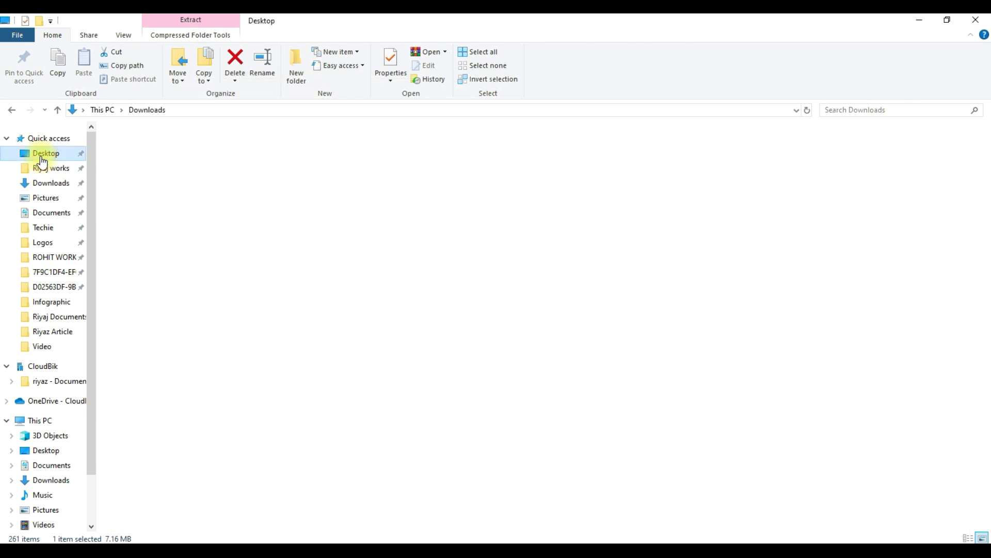
double_click(749, 253)
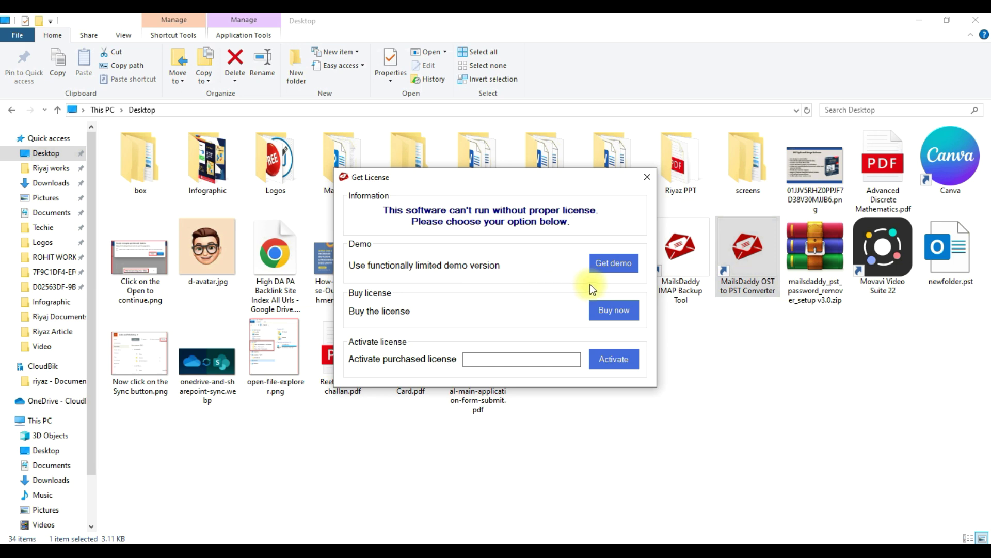
click(616, 309)
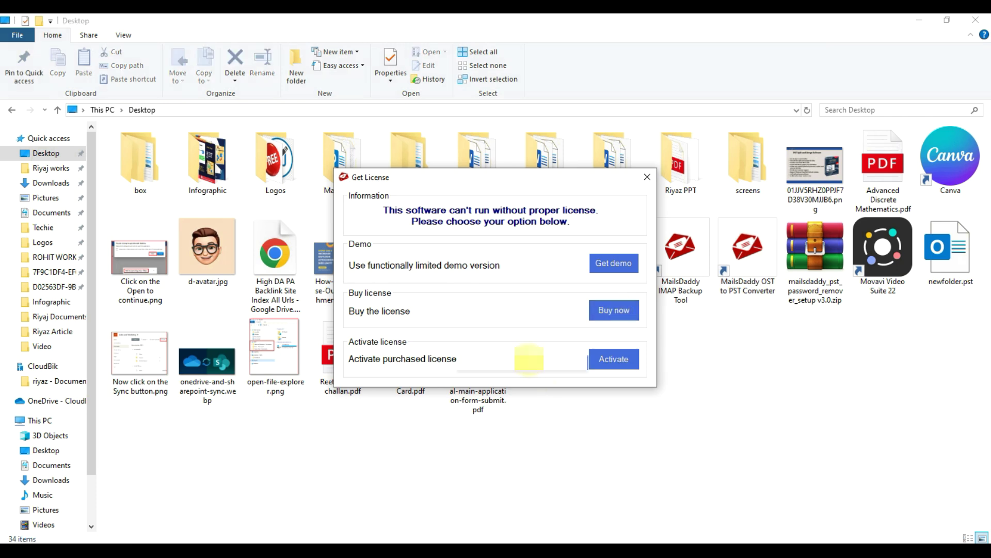
click(612, 355)
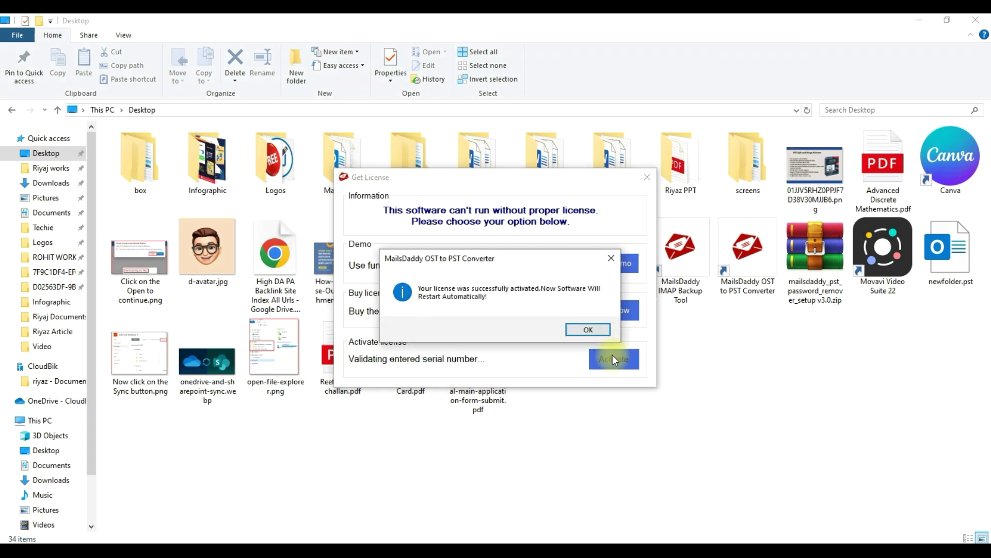
click(590, 332)
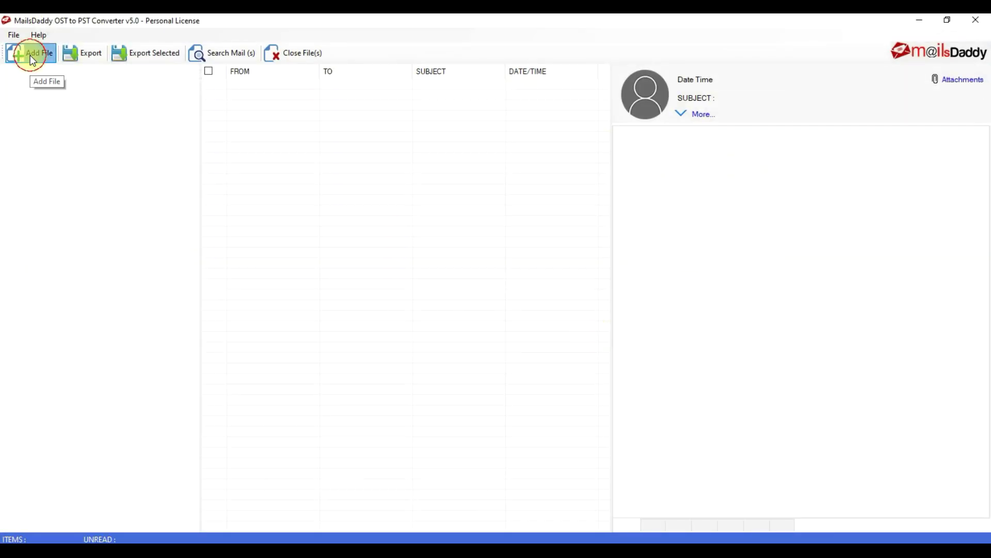
Add the .ost mailbox file from Downloads and confirm the loaded-successfully message.
click(31, 57)
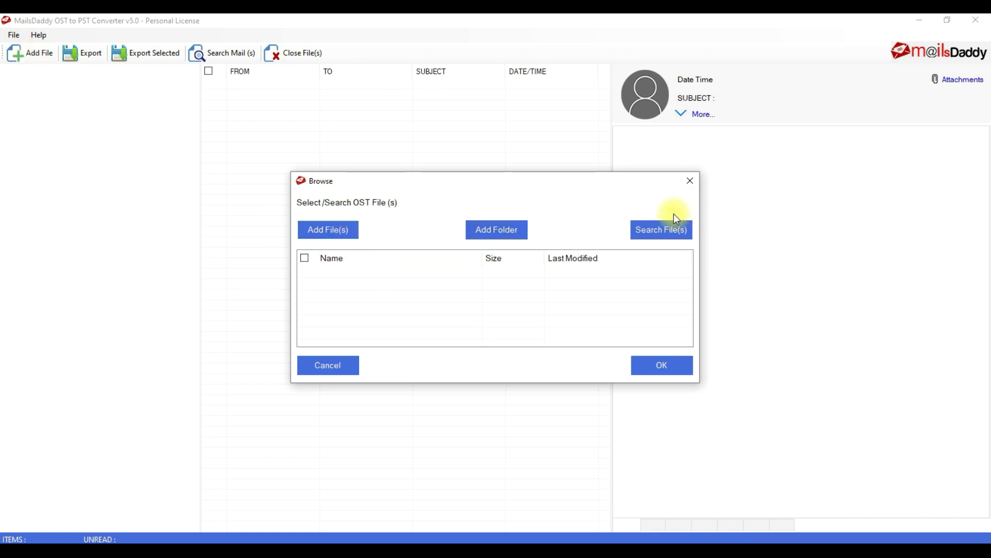
click(339, 229)
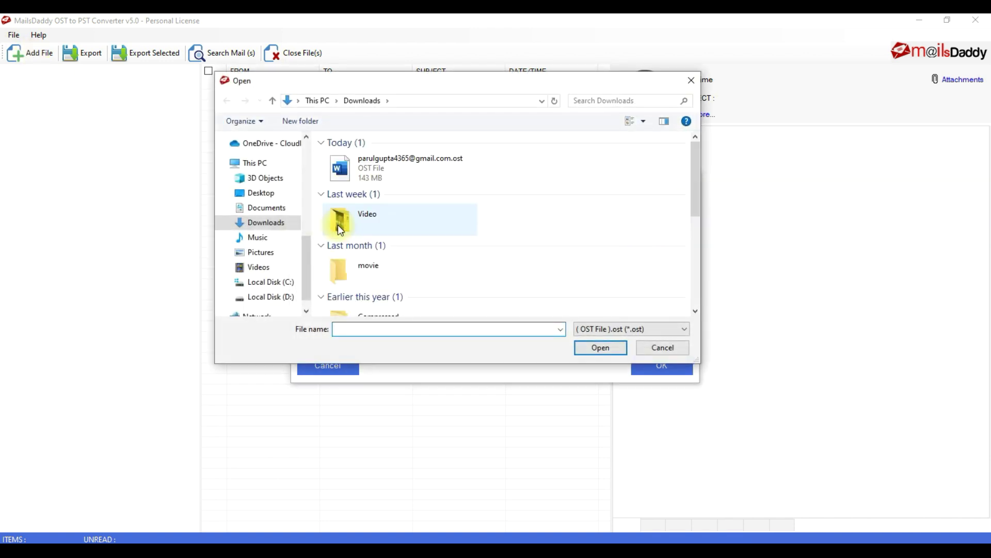
double_click(387, 163)
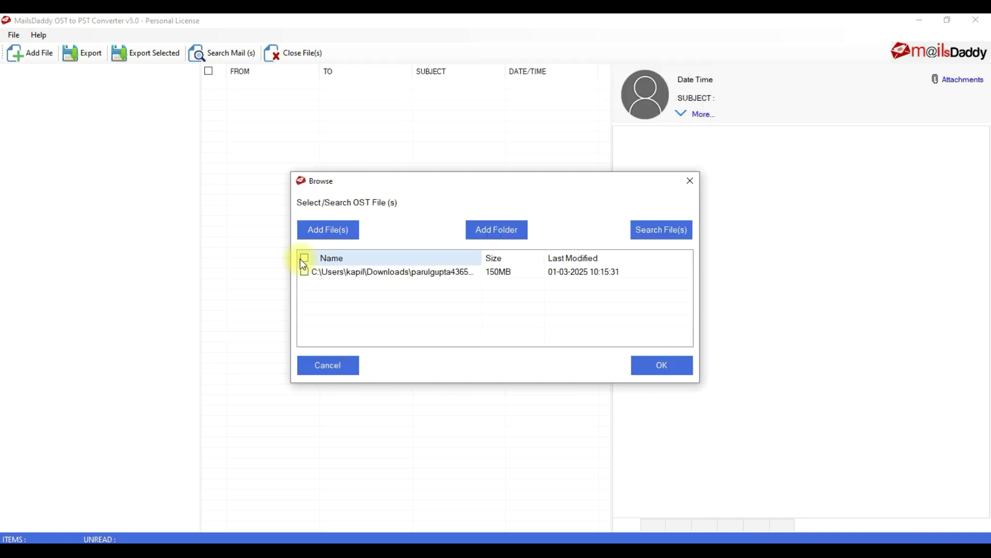
click(655, 370)
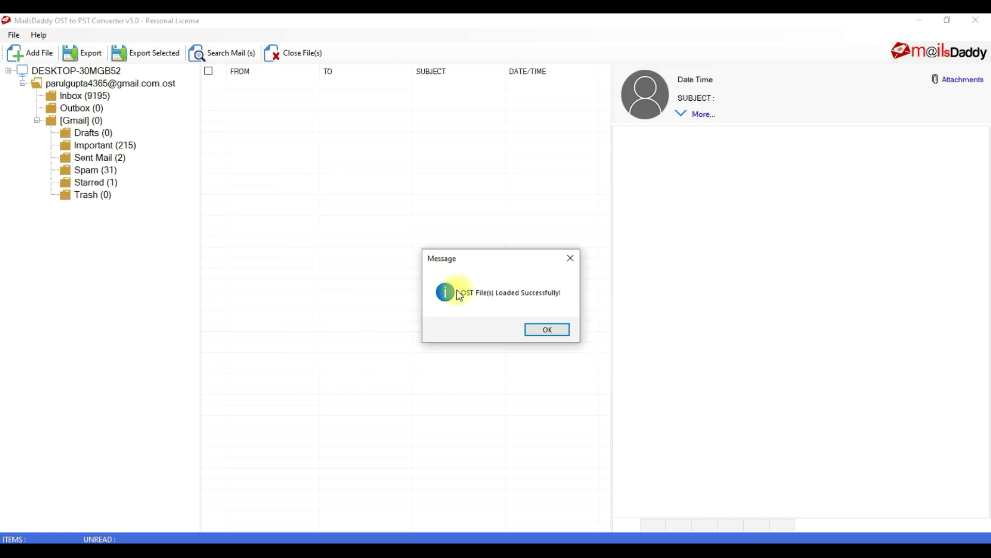
click(551, 333)
Show the Inbox emails and bring up save options for one message.
click(93, 96)
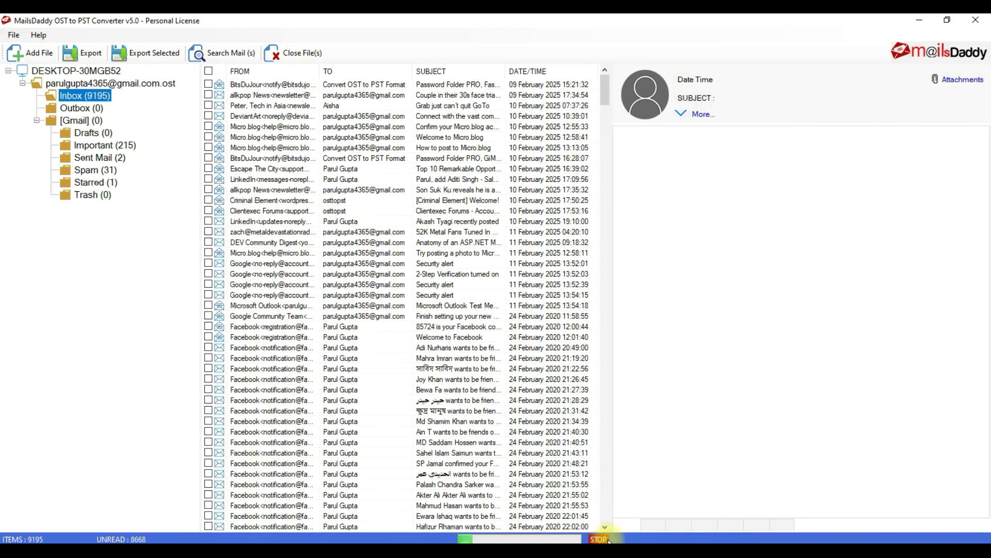
scroll(667, 322, down, 5)
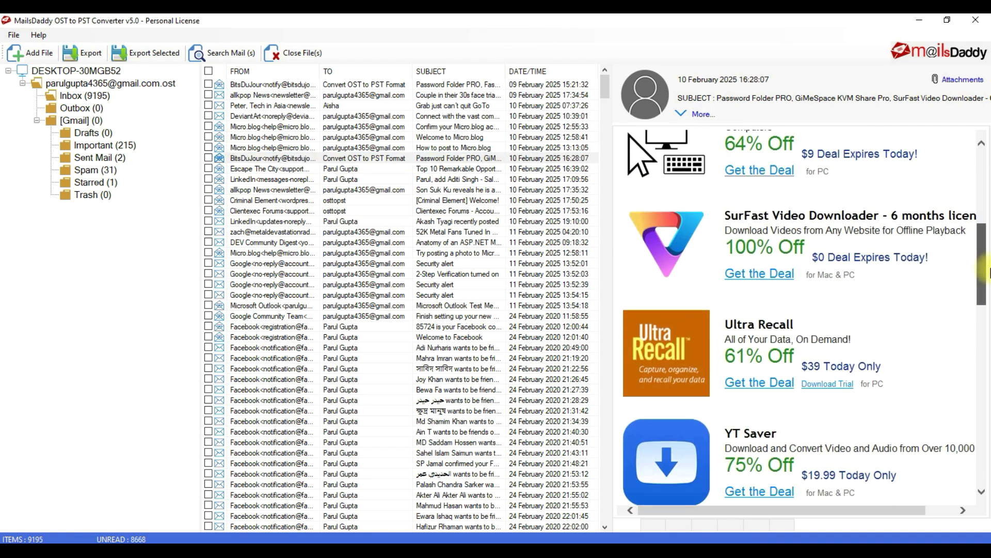
right_click(258, 162)
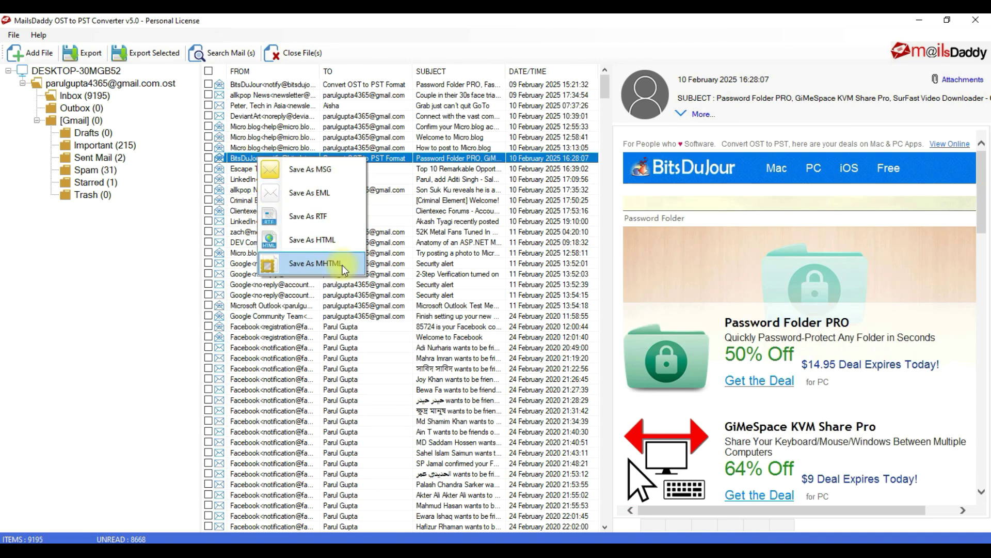
Tick the Micro.blog, Clientexec, Google and Facebook messages, then check Export Selected options.
click(208, 127)
click(208, 211)
click(208, 263)
click(208, 316)
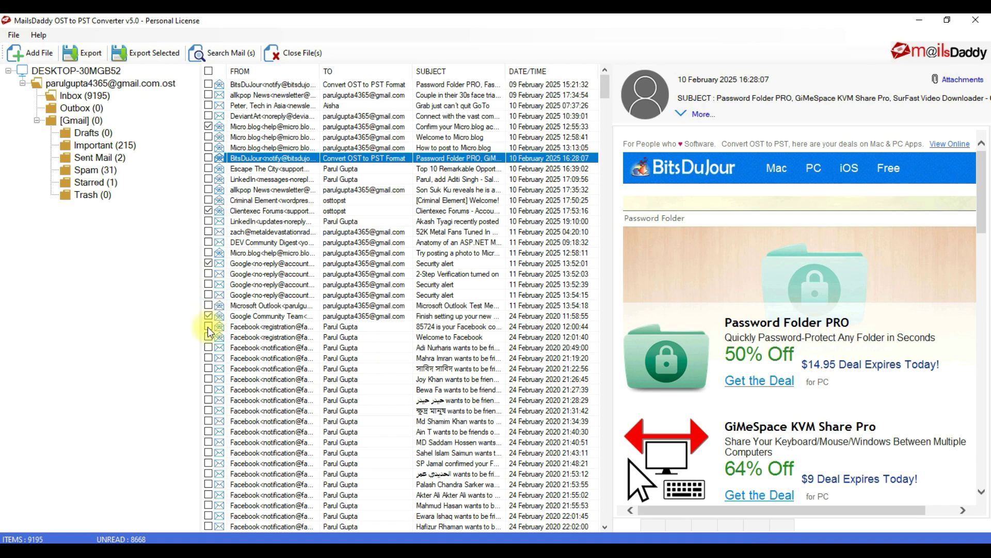
click(208, 358)
click(208, 390)
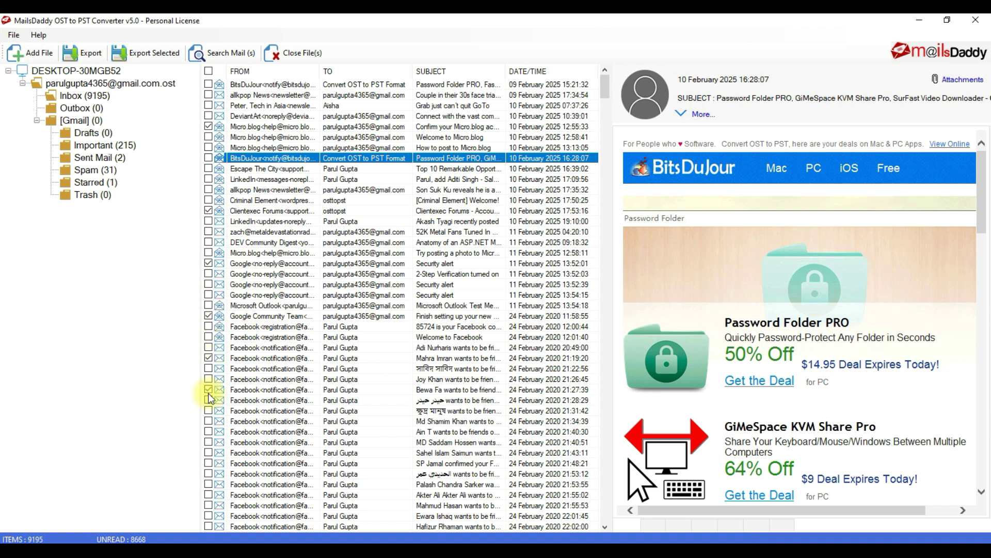
click(144, 52)
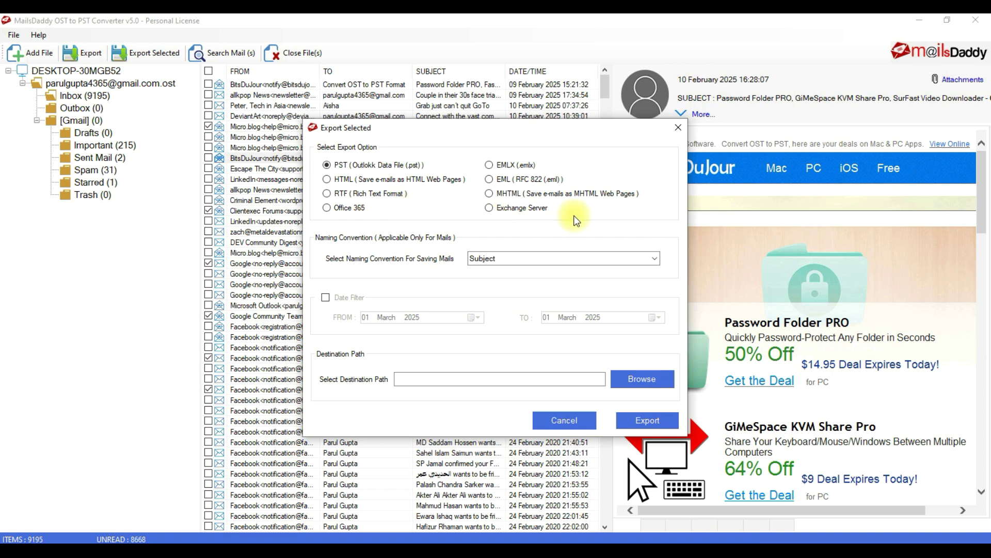
click(569, 420)
Search for mails addressed to the mailbox owner's e-mail address, finding 13 messages.
click(223, 51)
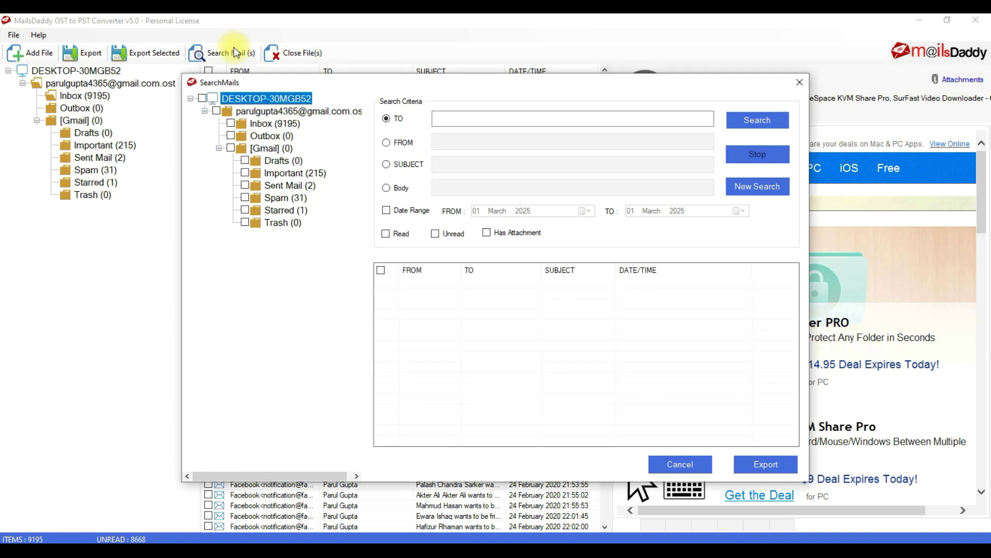
click(562, 119)
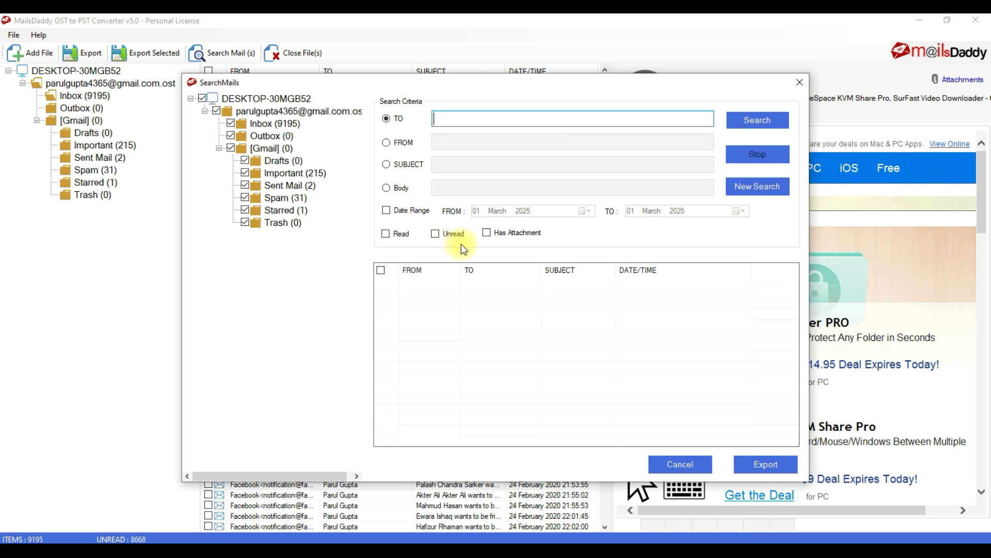
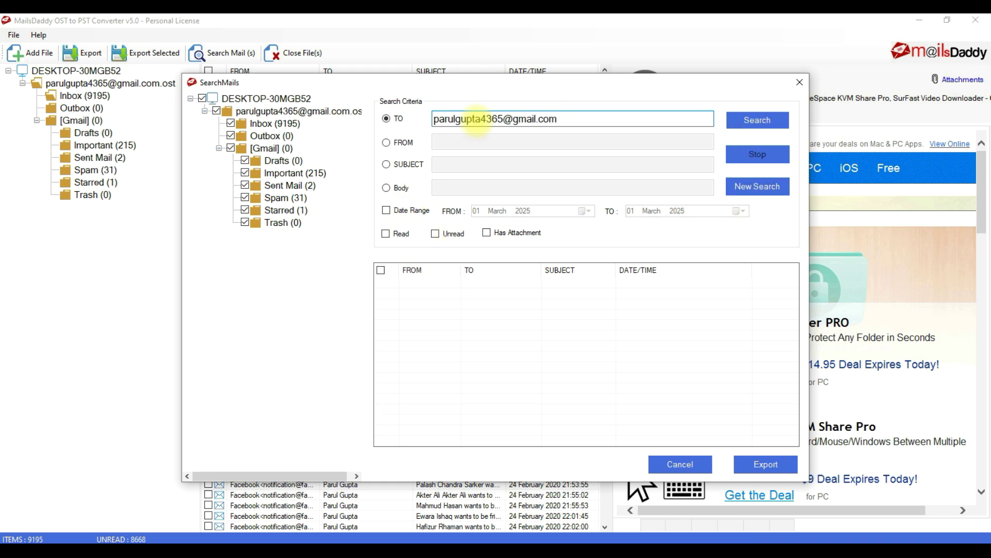
click(751, 120)
click(525, 327)
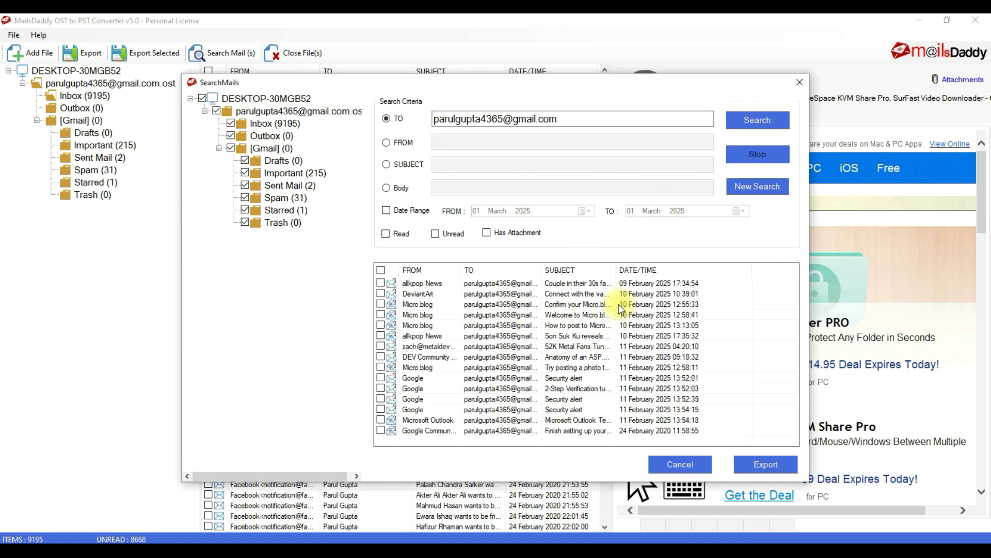
Open export for the found mails, then cancel it and close the search window.
click(758, 463)
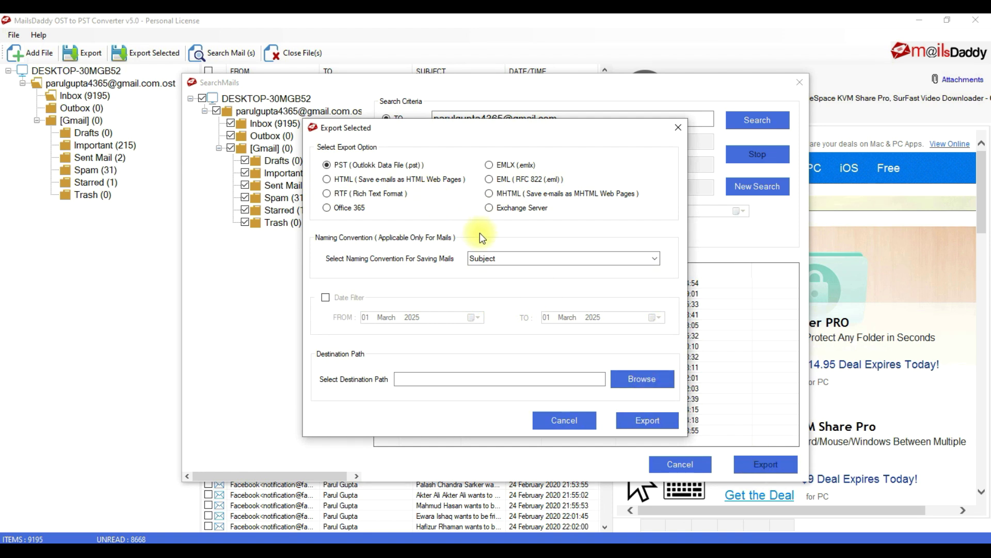
click(566, 421)
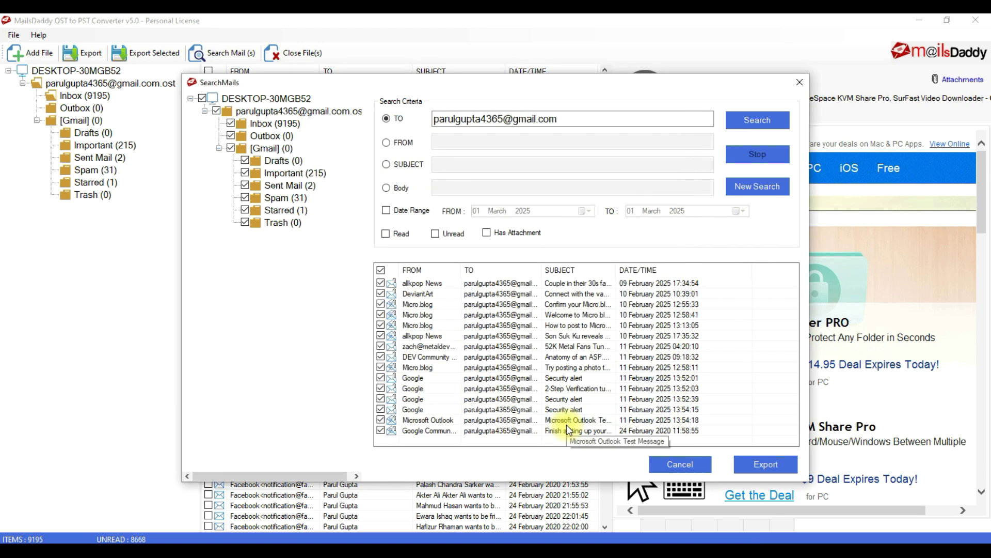
click(669, 465)
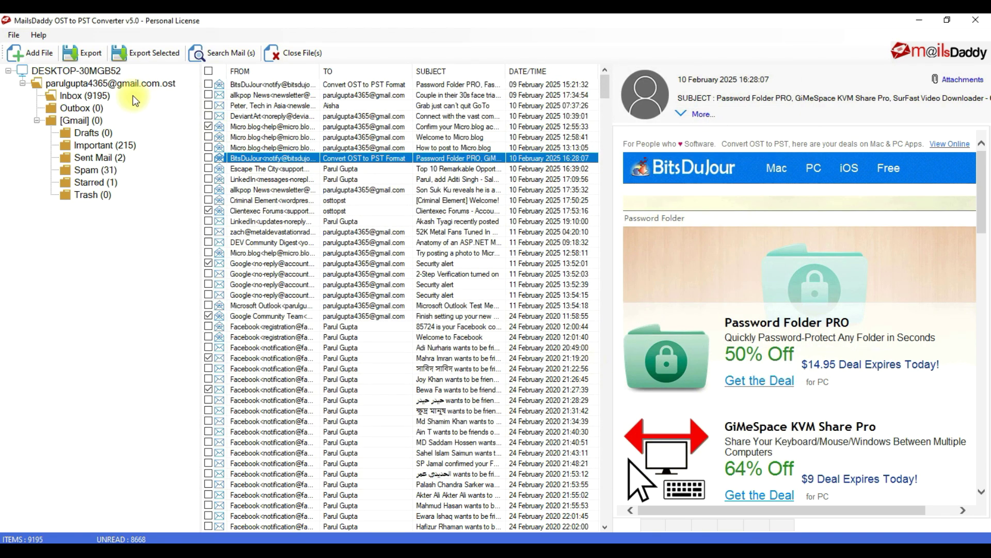
Start a whole-mailbox PST export with the date filter off and log creation on.
click(89, 54)
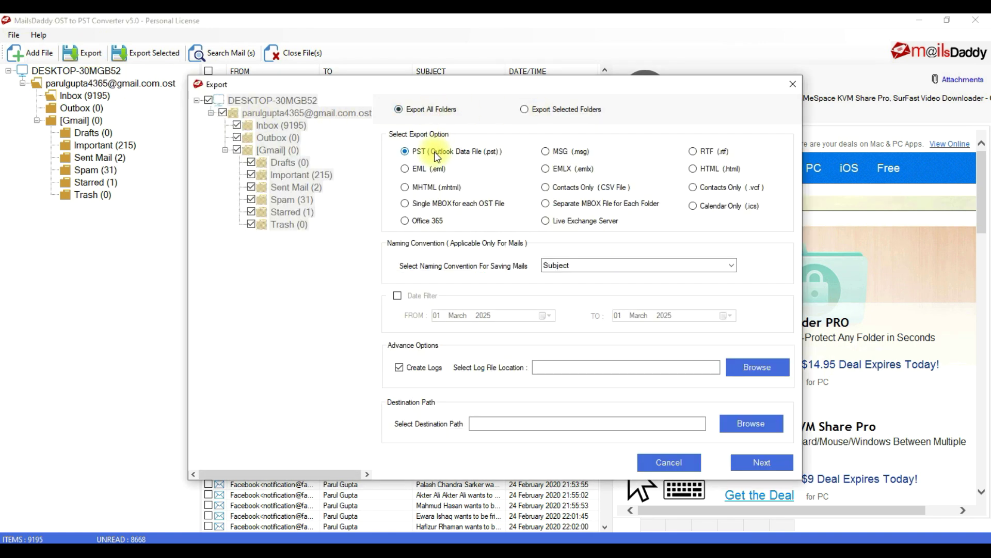
click(398, 297)
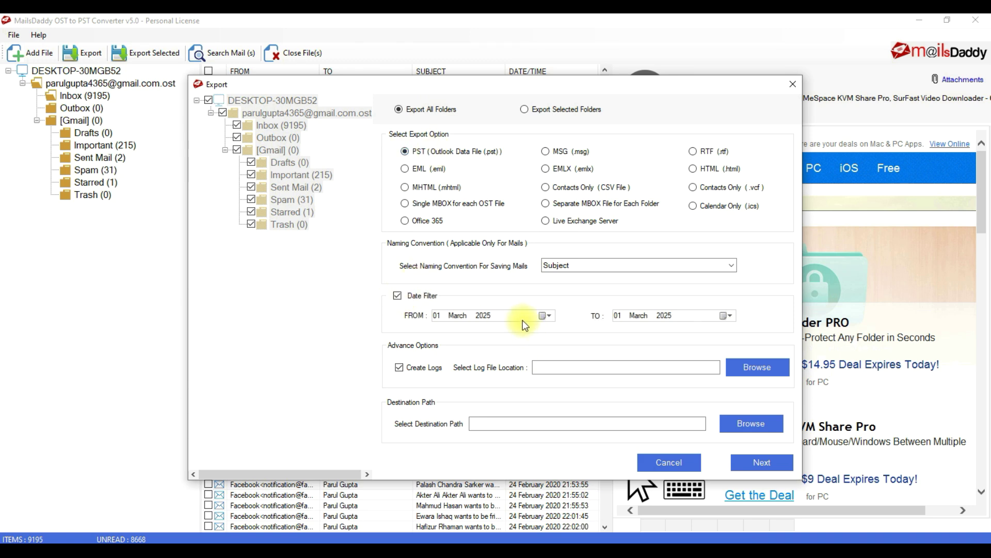
click(398, 296)
click(399, 368)
click(400, 368)
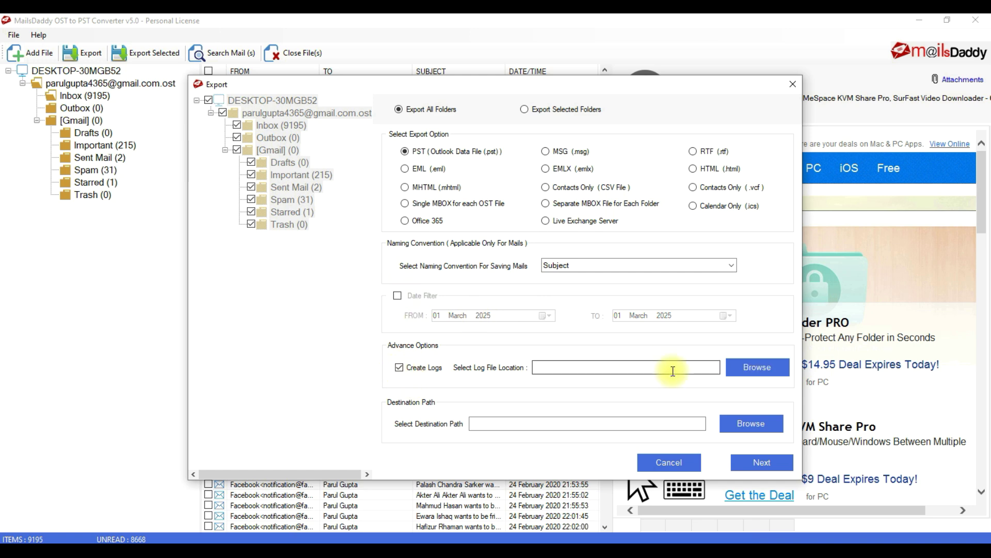
Set both the log path and the PST destination to the Desktop, then continue.
click(757, 368)
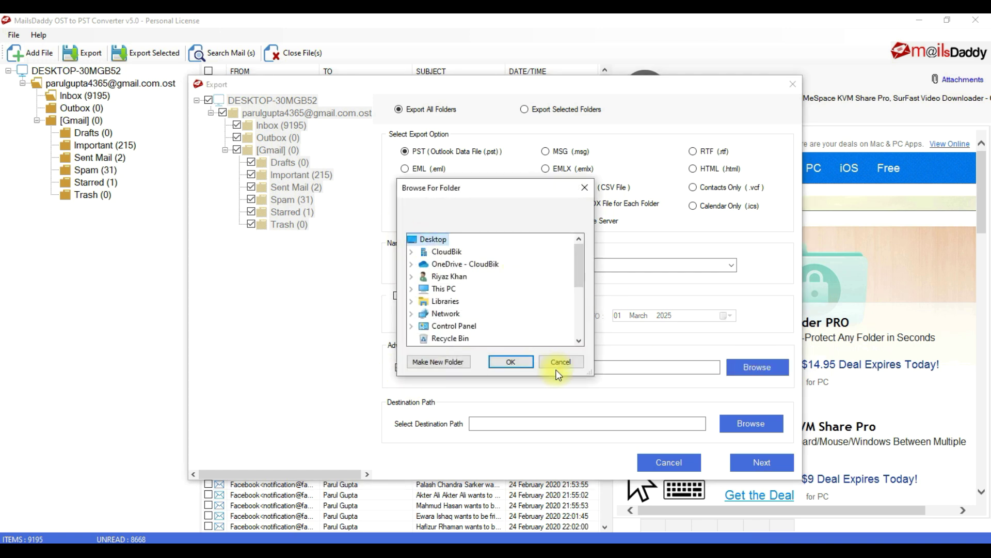
click(511, 362)
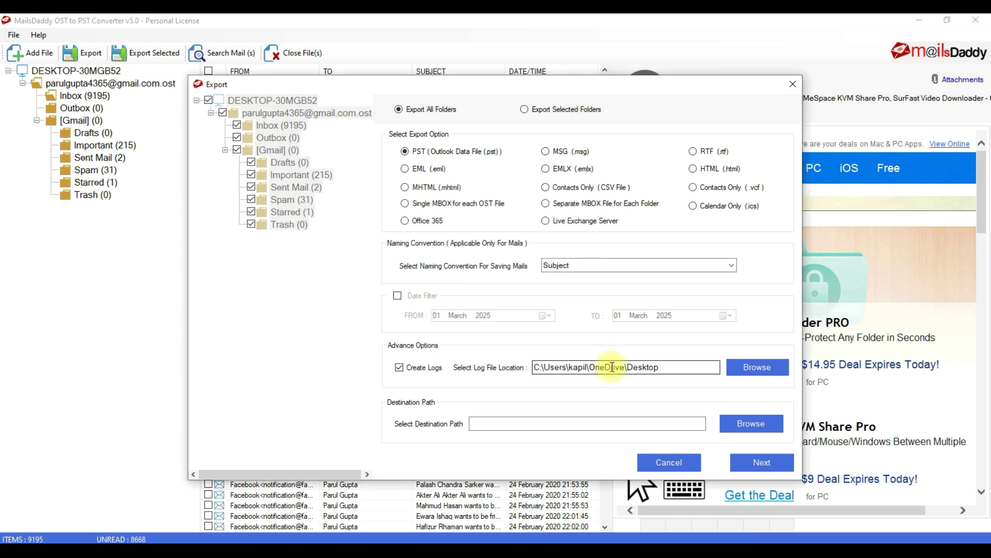
click(749, 427)
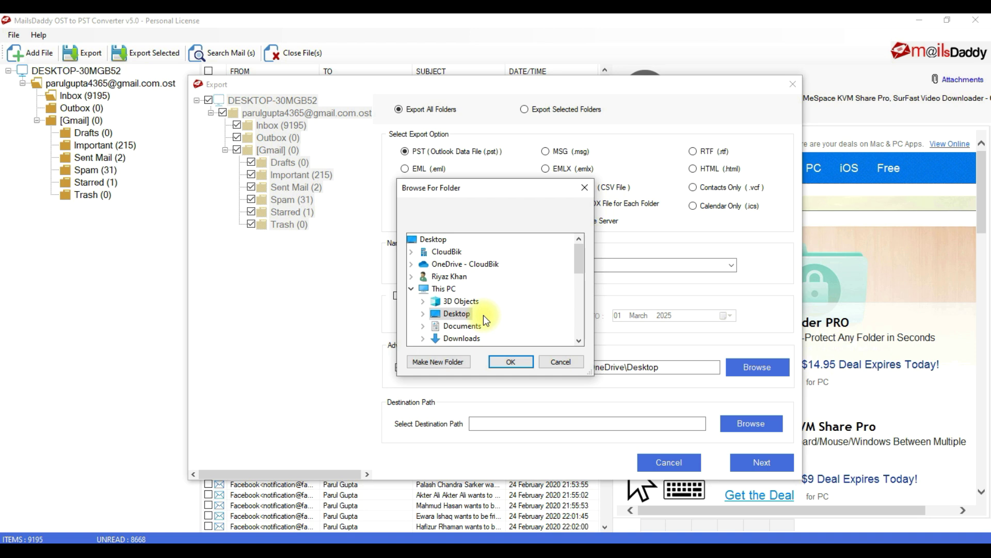
click(427, 239)
click(508, 361)
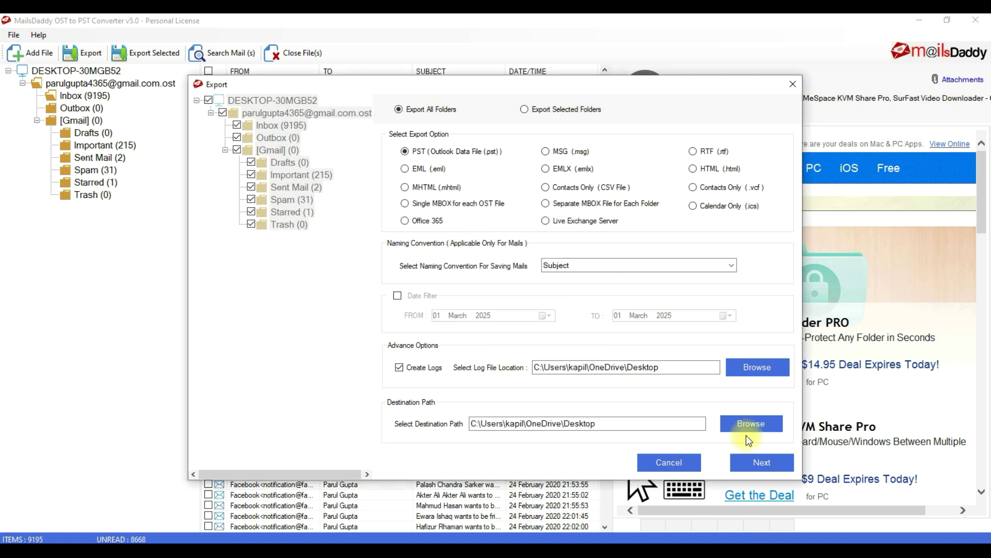
click(766, 465)
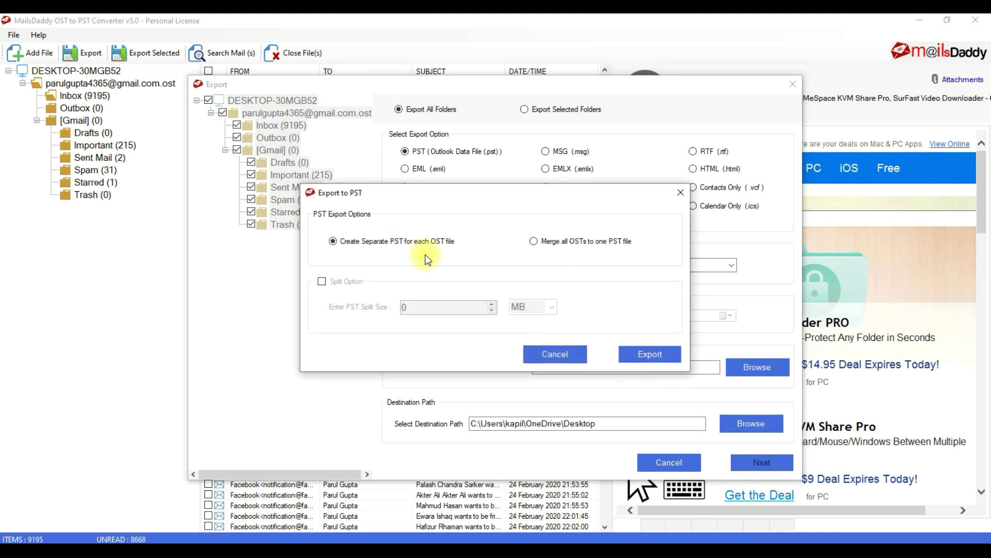
Enable splitting the PST by size, run the export, and open the MailsDaddy output folder.
click(571, 239)
click(323, 281)
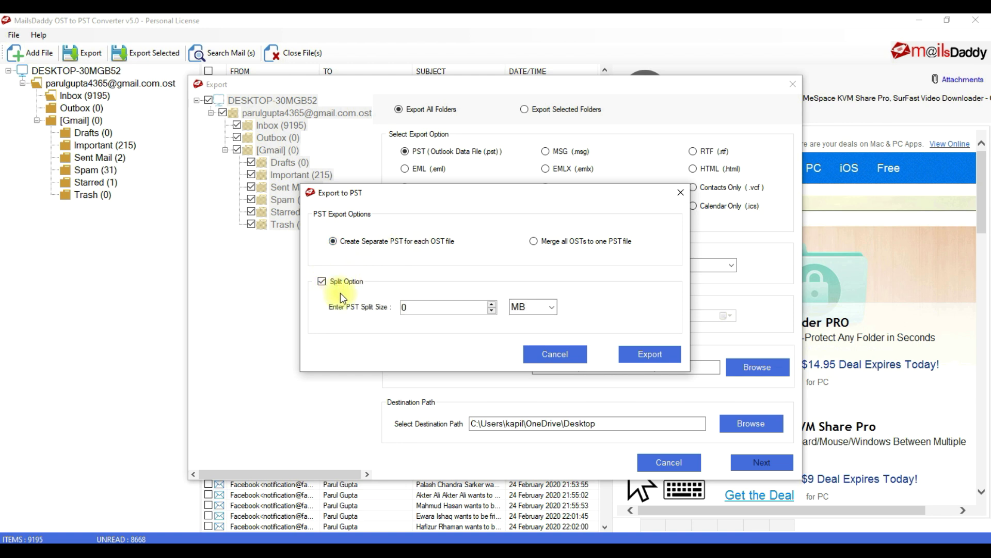
click(649, 353)
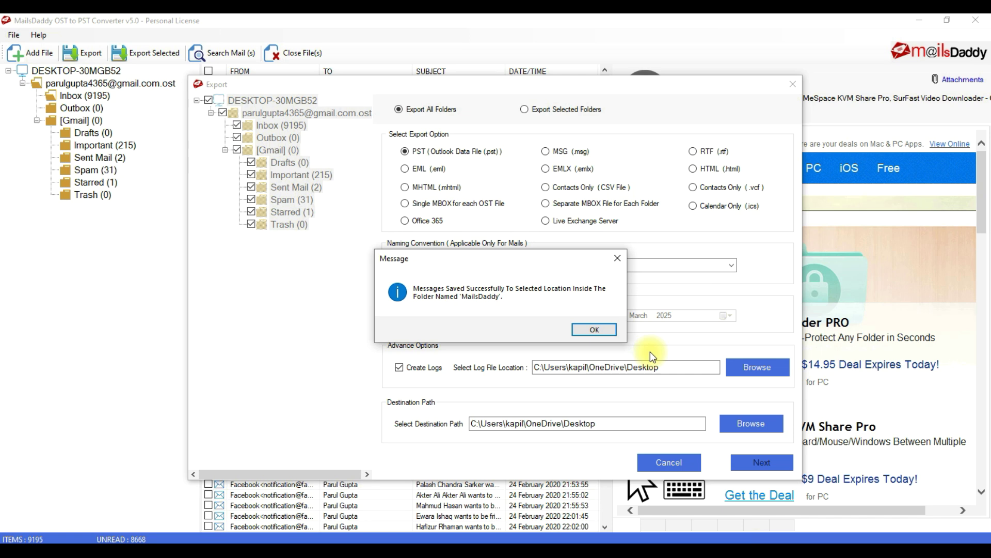
click(594, 329)
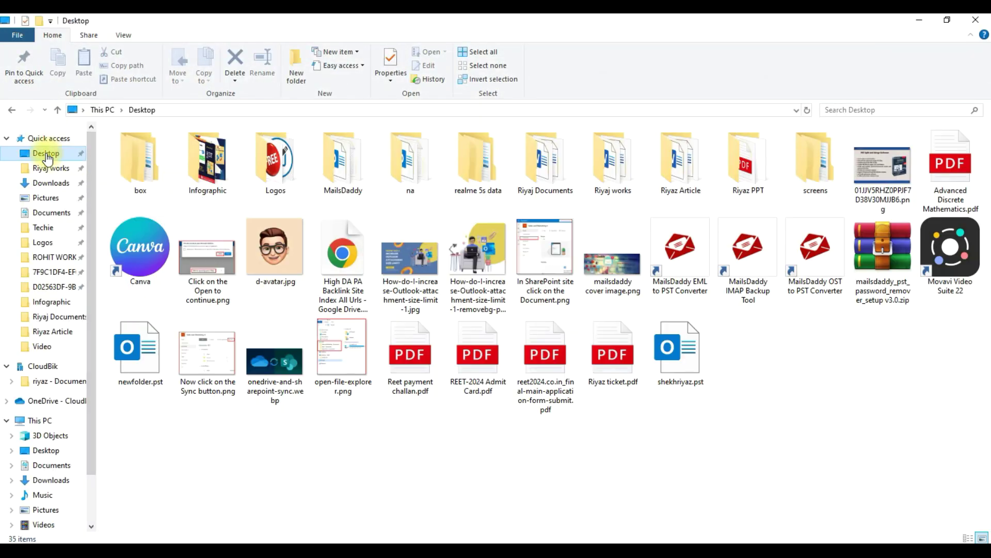
double_click(339, 160)
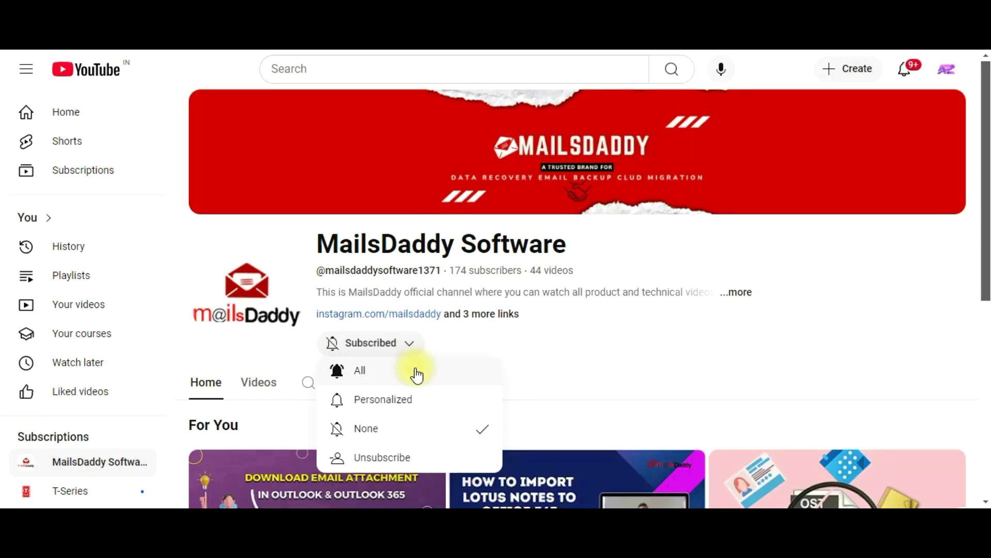
Set the MailsDaddy Software channel's notification bell to All.
click(417, 376)
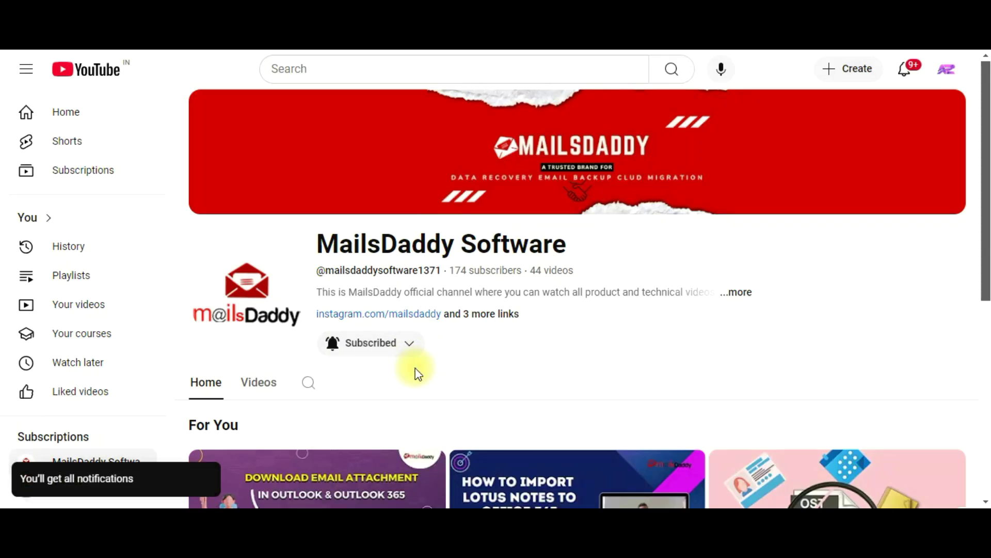